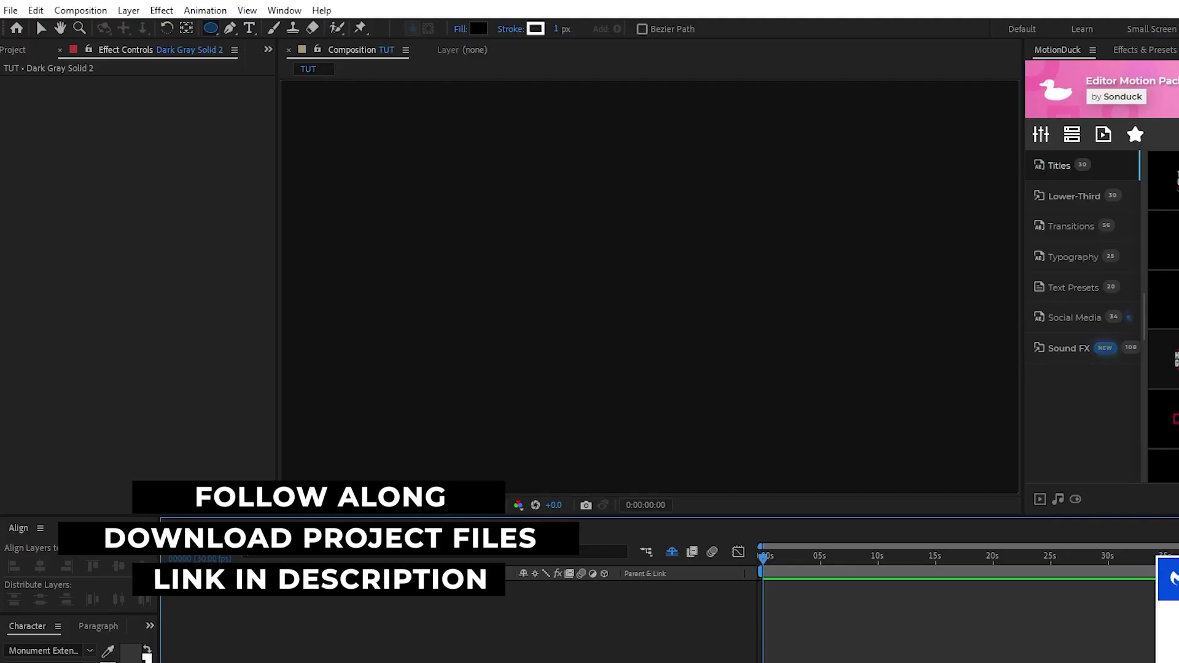
Draw a centred circle with the Ellipse tool using no fill and a 6 px stroke
{"action": "left_click", "coordinate": [526, 638]}
{"action": "key", "text": "v"}
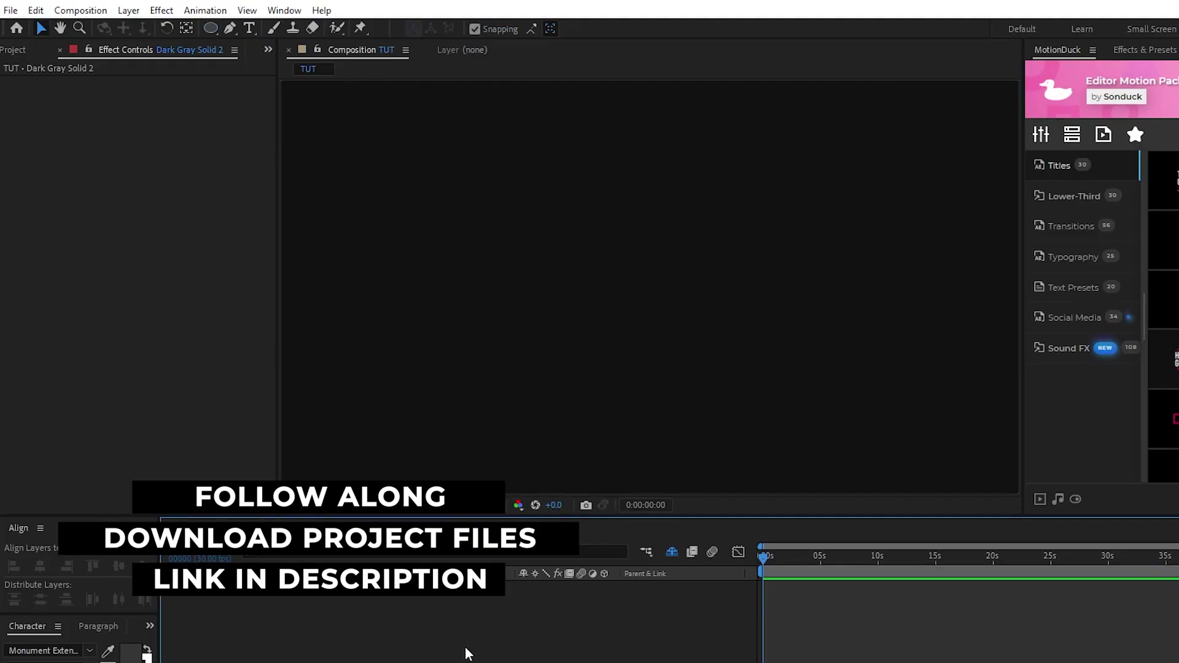
{"action": "left_click", "coordinate": [209, 31]}
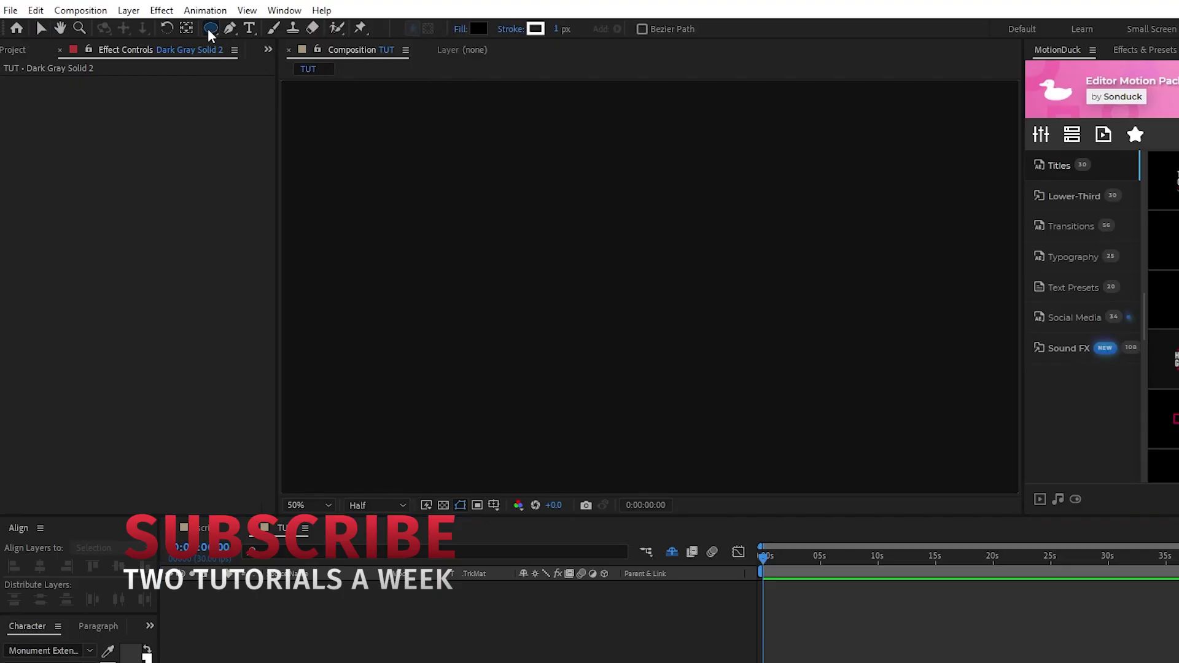
{"action": "left_click", "coordinate": [511, 29]}
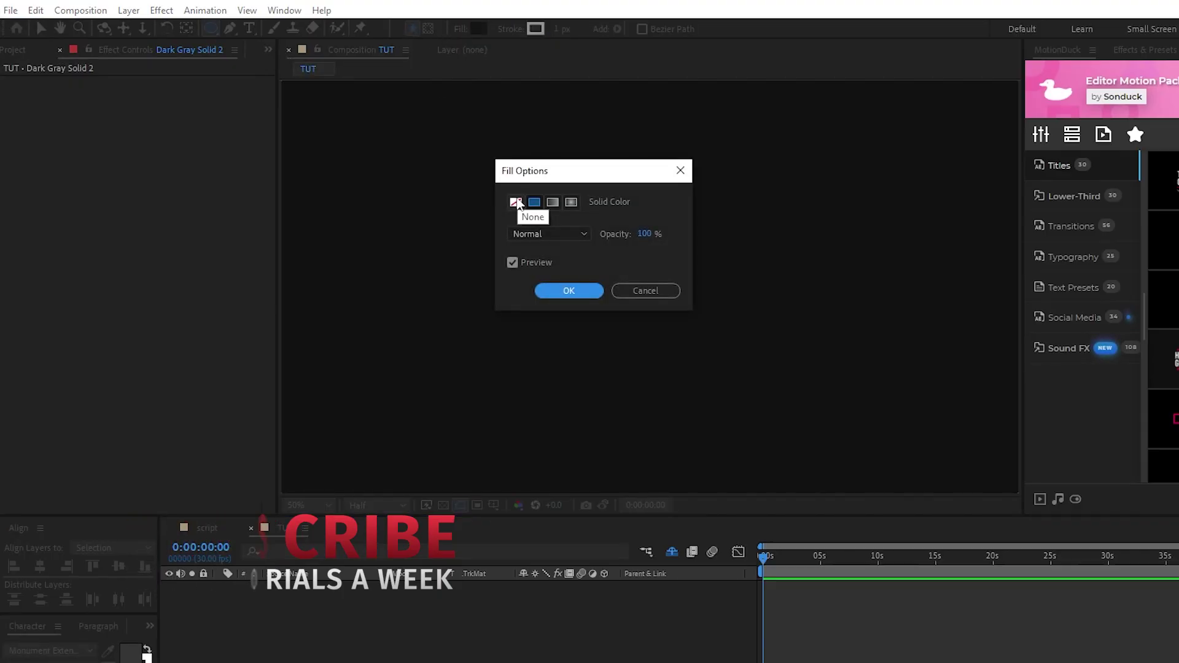
{"action": "left_click", "coordinate": [569, 291]}
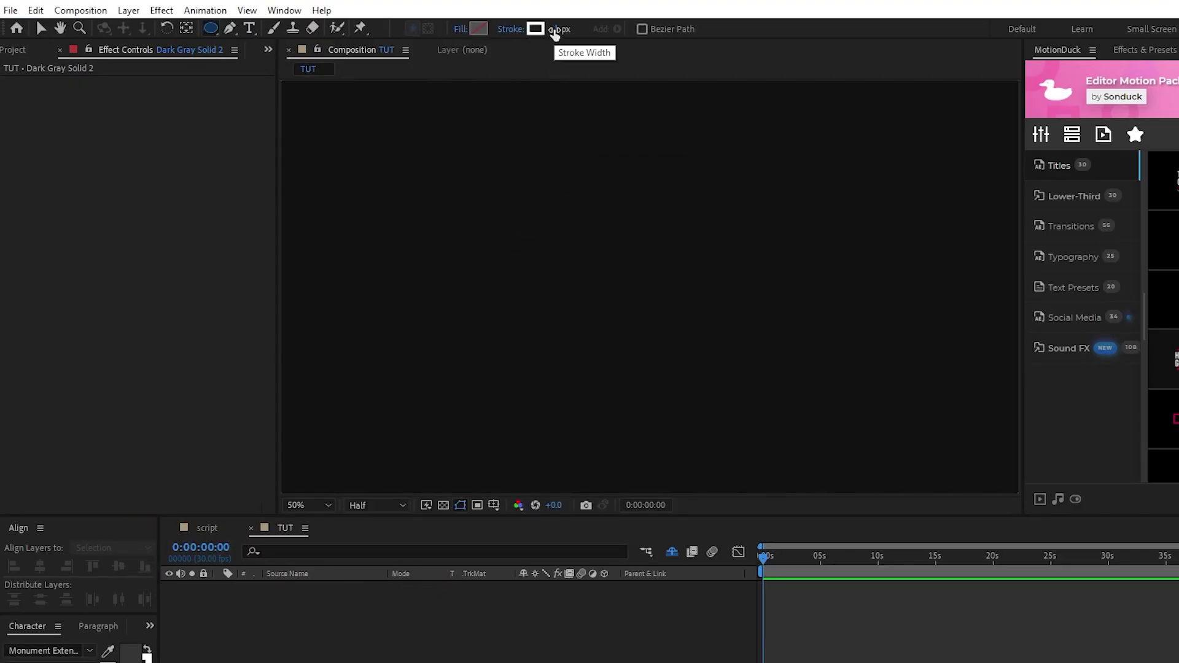
{"action": "left_click", "coordinate": [565, 29]}
{"action": "type", "text": "6"}
{"action": "key", "text": "Return"}
{"action": "left_click_drag", "start_coordinate": [574, 236], "coordinate": [727, 362]}
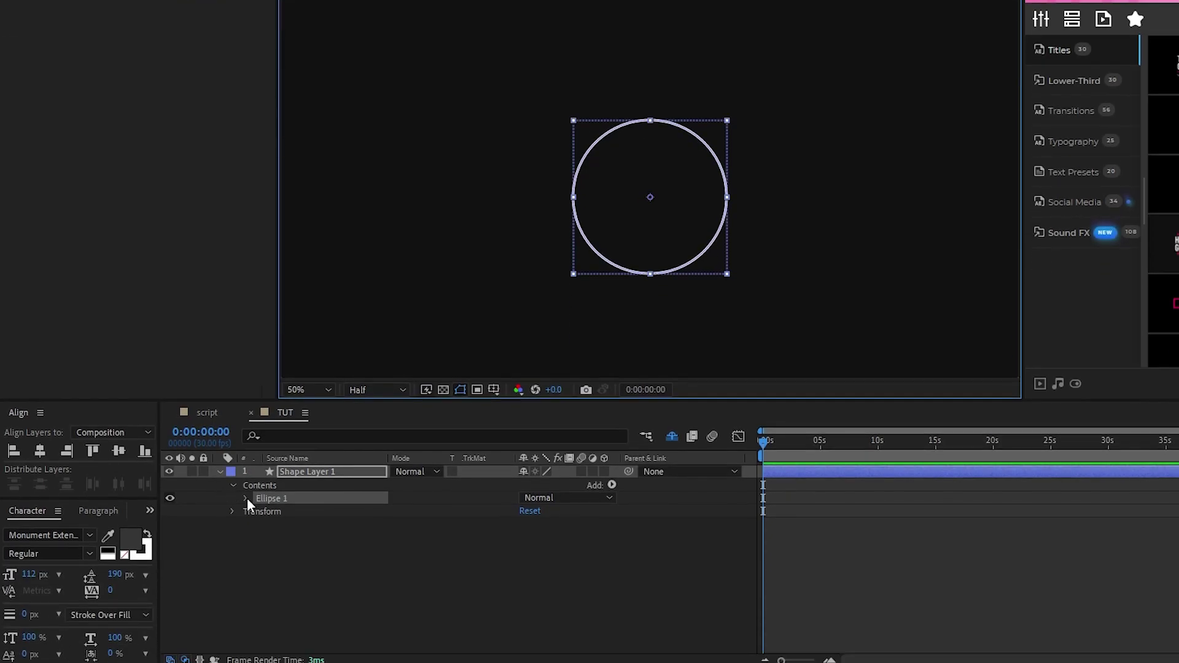
Add a Repeater to Ellipse 1 with 179 copies and an offset of -3
{"action": "left_click", "coordinate": [246, 614]}
{"action": "left_click", "coordinate": [610, 484]}
{"action": "left_click", "coordinate": [679, 367]}
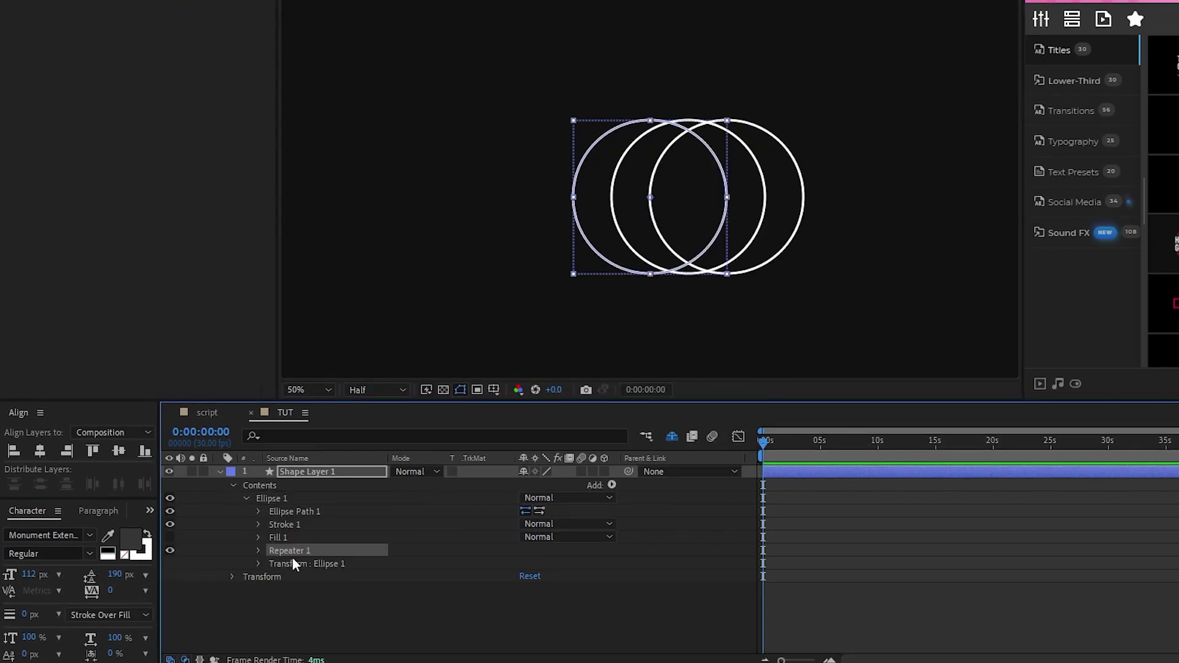
{"action": "left_click", "coordinate": [259, 551]}
{"action": "left_click_drag", "start_coordinate": [524, 562], "coordinate": [694, 591]}
{"action": "left_click", "coordinate": [524, 576]}
{"action": "type", "text": "-3"}
{"action": "left_click", "coordinate": [602, 555]}
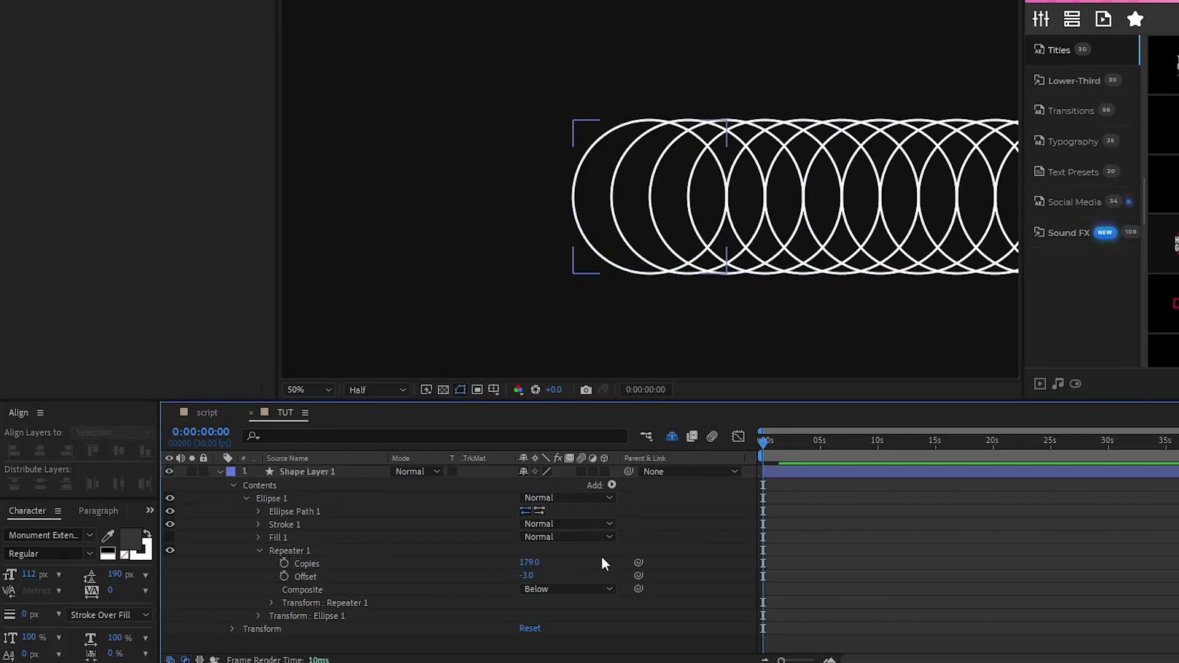
Set the repeater transform Position to 0 and Scale to 70%
{"action": "left_click", "coordinate": [271, 602]}
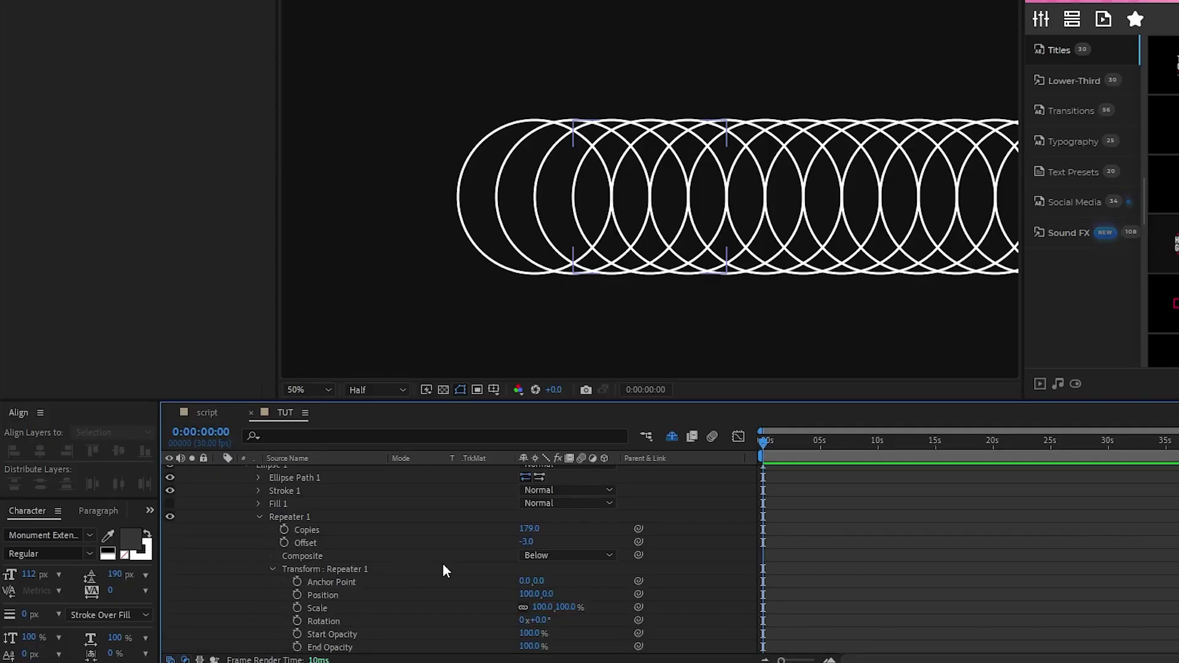
{"action": "scroll", "coordinate": [442, 563], "scroll_direction": "down", "scroll_amount": 2}
{"action": "left_click", "coordinate": [529, 569]}
{"action": "type", "text": "0"}
{"action": "key", "text": "Return"}
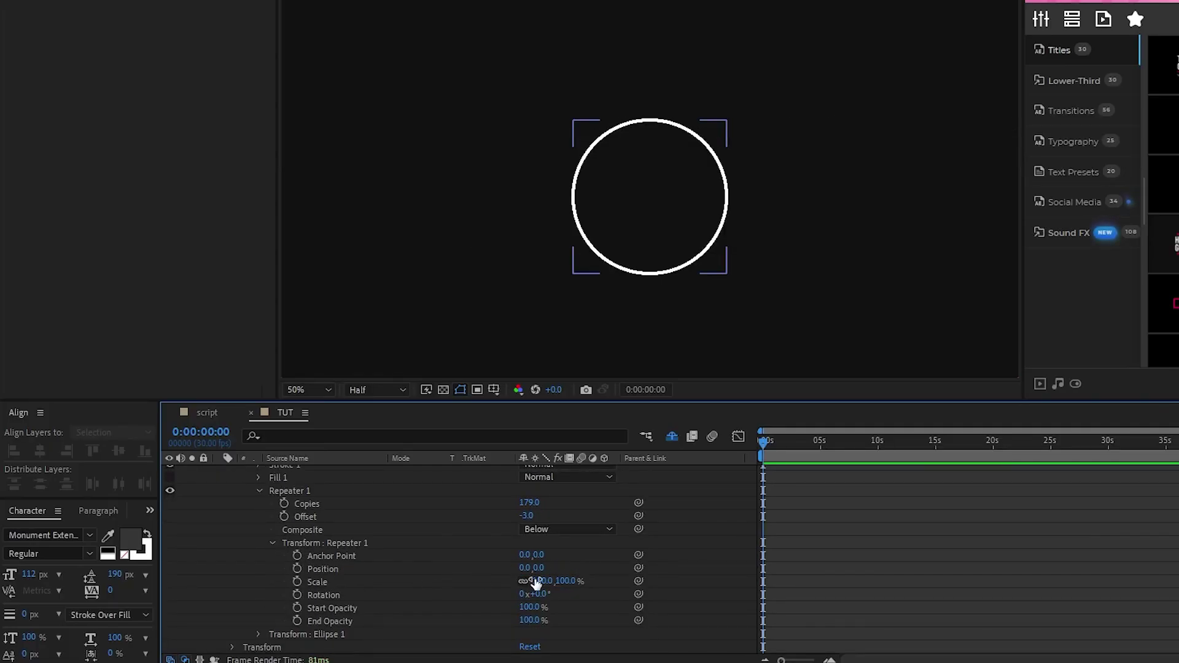
{"action": "left_click", "coordinate": [562, 581]}
{"action": "type", "text": "70"}
{"action": "key", "text": "Return"}
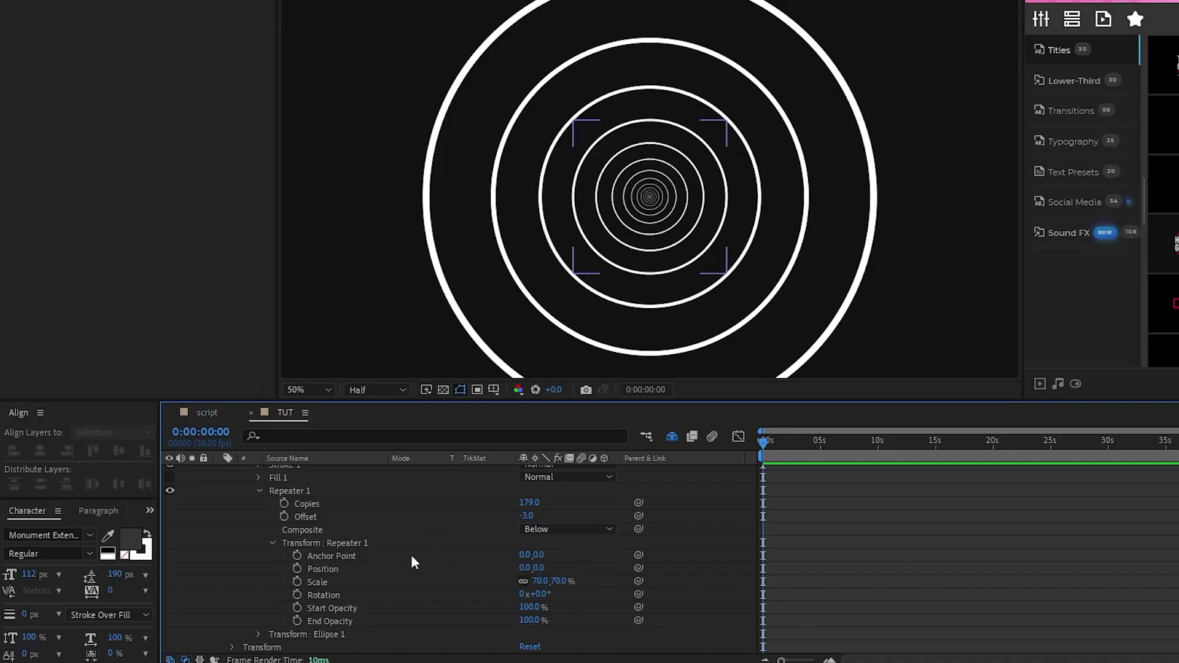
Set the ellipse's own Position to 0,0 so the rings sit centred
{"action": "scroll", "coordinate": [411, 557], "scroll_direction": "up", "scroll_amount": 1}
{"action": "scroll", "coordinate": [282, 570], "scroll_direction": "down", "scroll_amount": 1}
{"action": "scroll", "coordinate": [270, 577], "scroll_direction": "down", "scroll_amount": 3}
{"action": "left_click", "coordinate": [259, 584]}
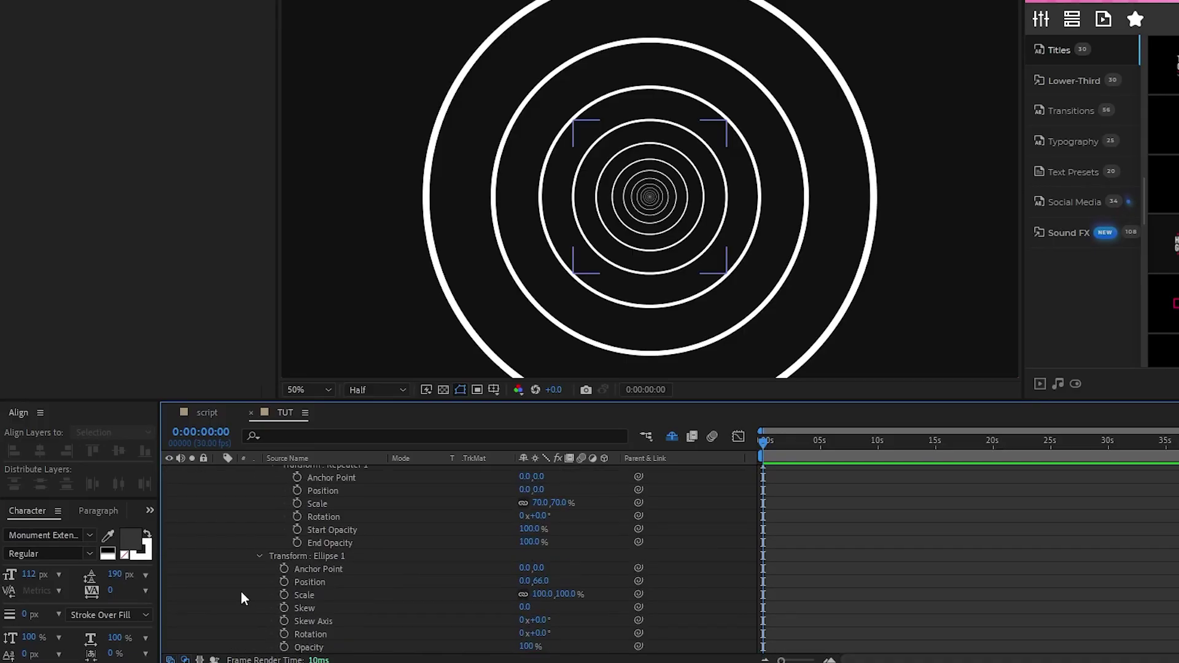
{"action": "left_click", "coordinate": [537, 582]}
{"action": "type", "text": "0"}
{"action": "key", "text": "Return"}
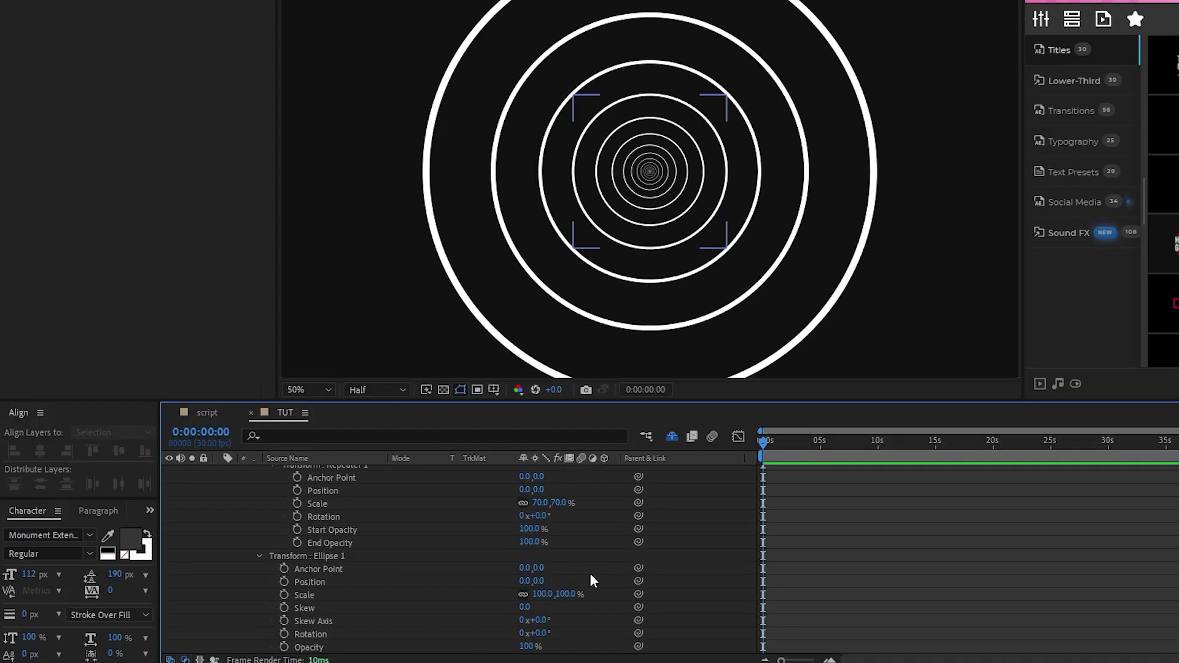
{"action": "scroll", "coordinate": [590, 573], "scroll_direction": "down", "scroll_amount": 1}
{"action": "scroll", "coordinate": [426, 565], "scroll_direction": "up", "scroll_amount": 6}
Enlarge the ellipse path to 630 px and give the ring strokes a Dash 10 pattern
{"action": "left_click", "coordinate": [258, 511]}
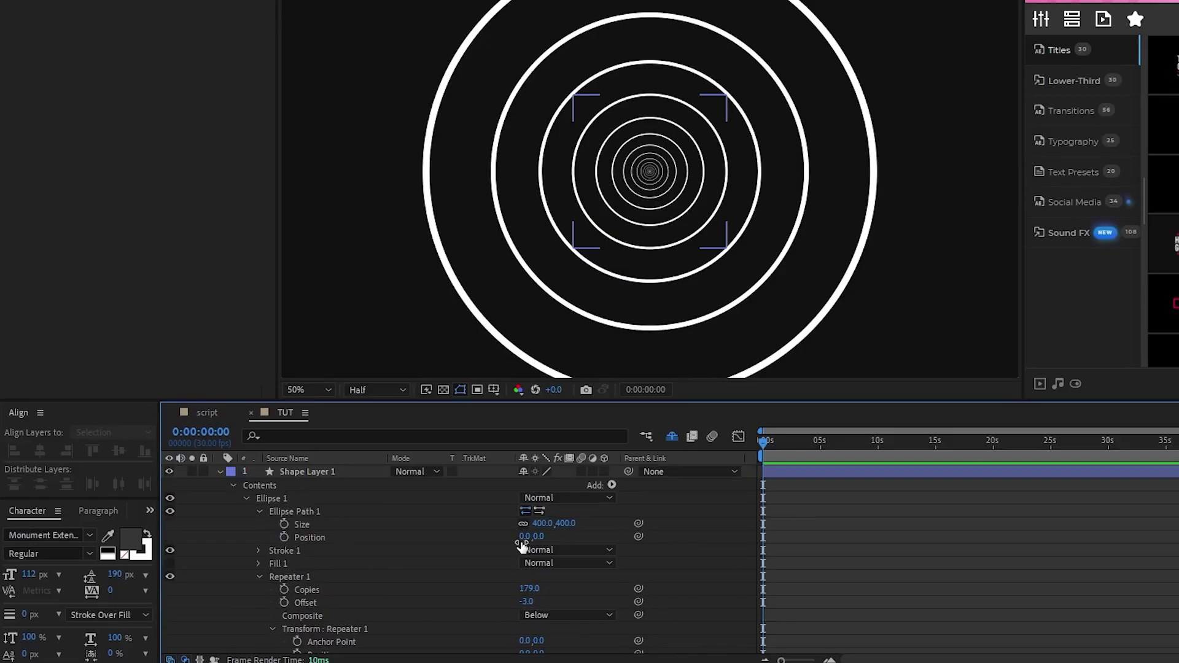
{"action": "mouse_move", "coordinate": [556, 523]}
{"action": "left_mouse_down"}
{"action": "mouse_move", "coordinate": [919, 571]}
{"action": "mouse_move", "coordinate": [679, 571]}
{"action": "mouse_move", "coordinate": [455, 526]}
{"action": "mouse_move", "coordinate": [429, 540]}
{"action": "left_mouse_up"}
{"action": "left_click", "coordinate": [252, 549]}
{"action": "scroll", "coordinate": [252, 549], "scroll_direction": "down", "scroll_amount": 3}
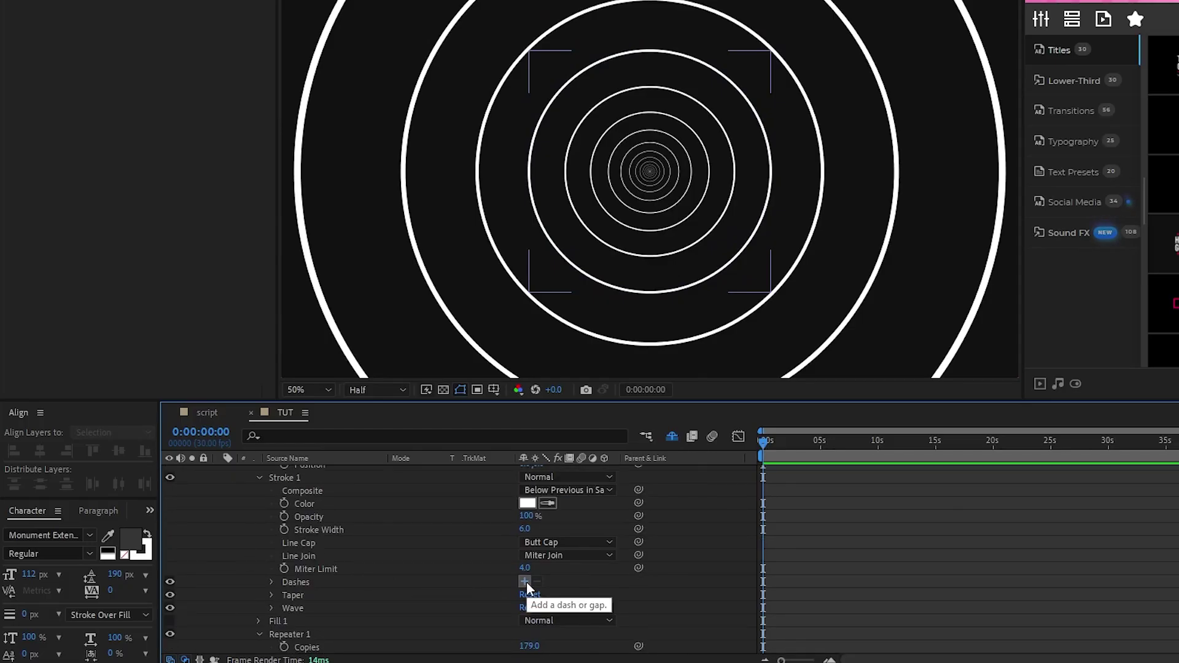
{"action": "left_click", "coordinate": [525, 581]}
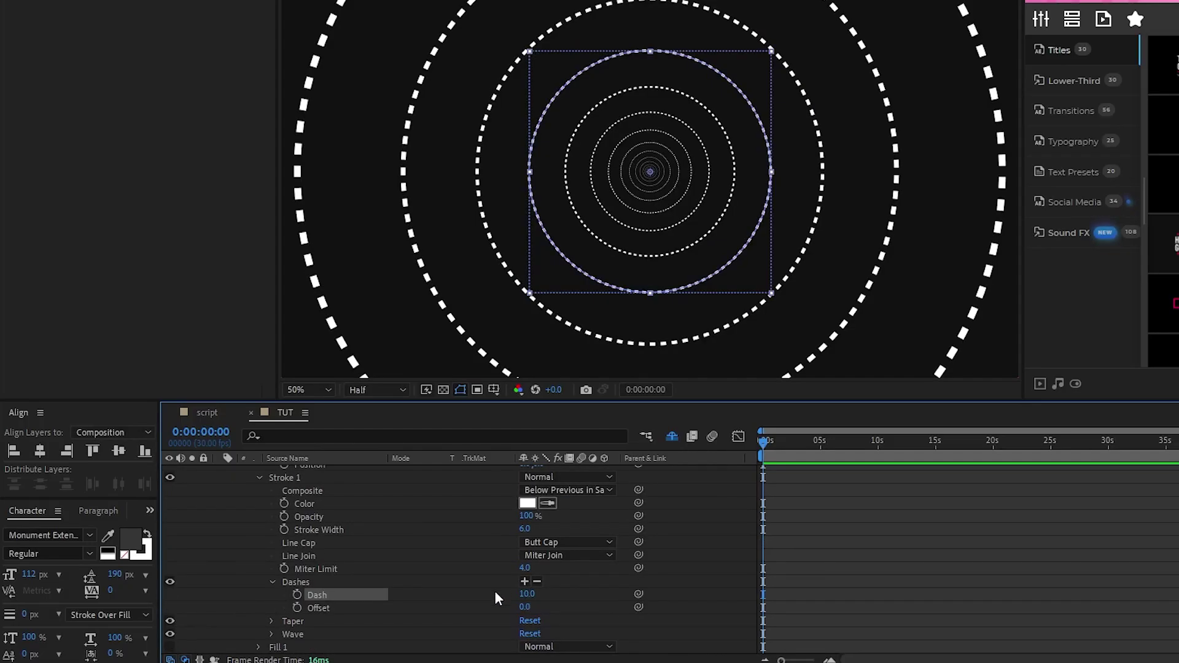
{"action": "scroll", "coordinate": [495, 591], "scroll_direction": "down", "scroll_amount": 2}
{"action": "left_click", "coordinate": [656, 578]}
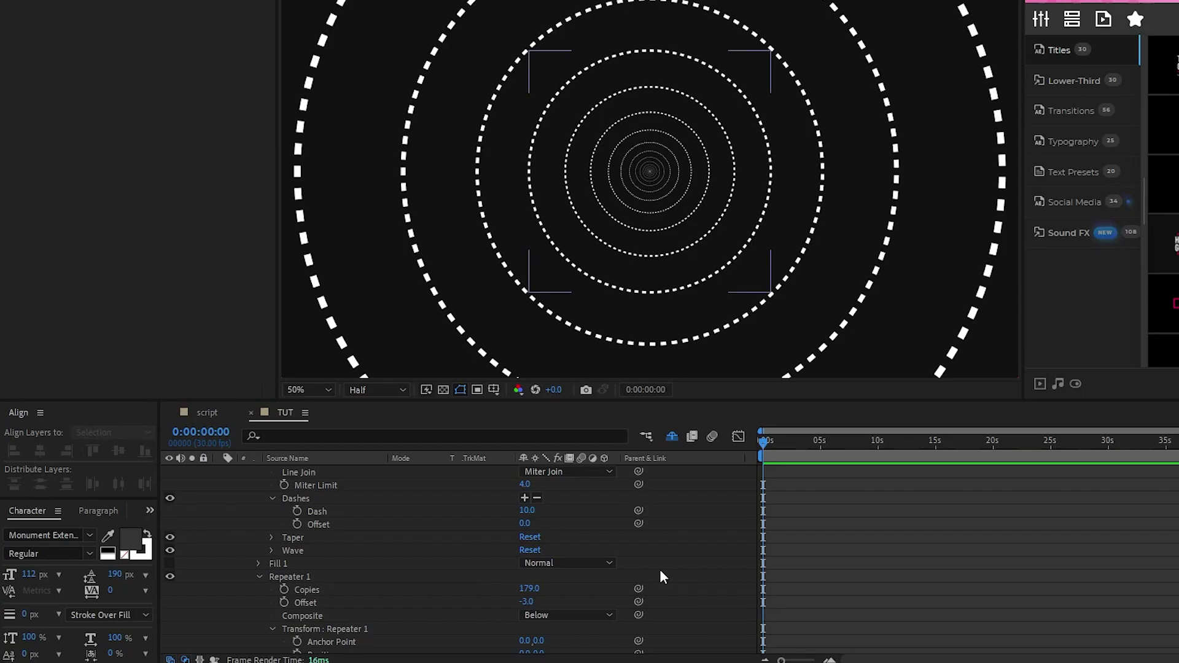
{"action": "scroll", "coordinate": [329, 574], "scroll_direction": "down", "scroll_amount": 1}
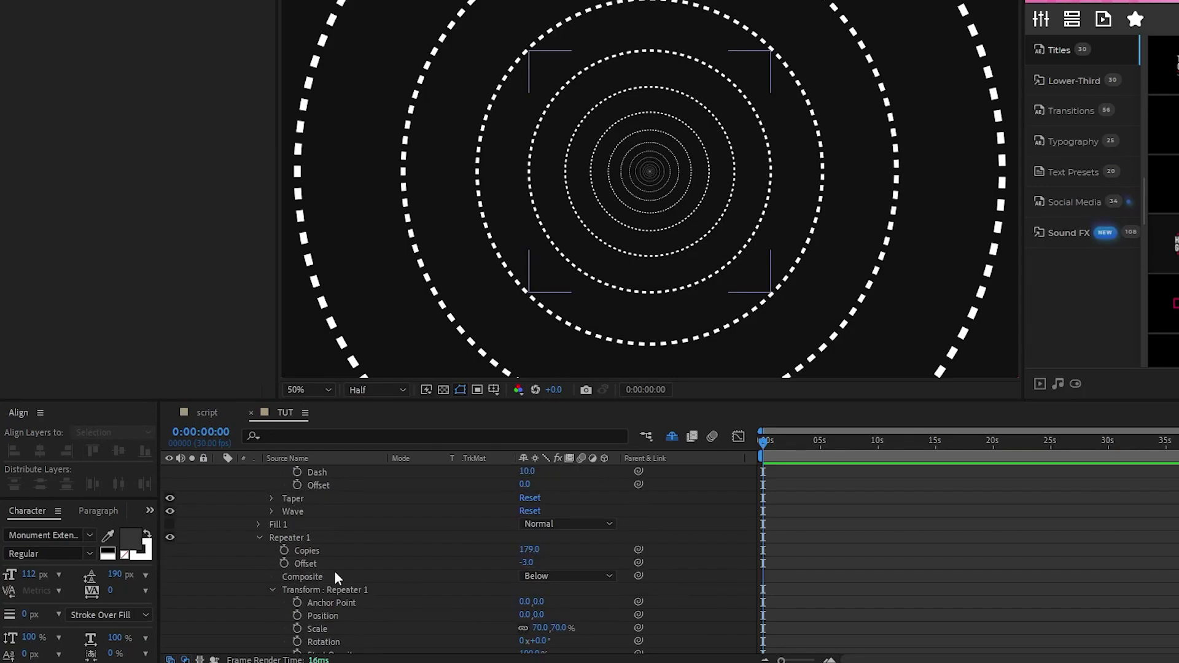
Set keyframes at 0:00 on the repeater Offset, Position and Rotation
{"action": "left_click", "coordinate": [284, 563]}
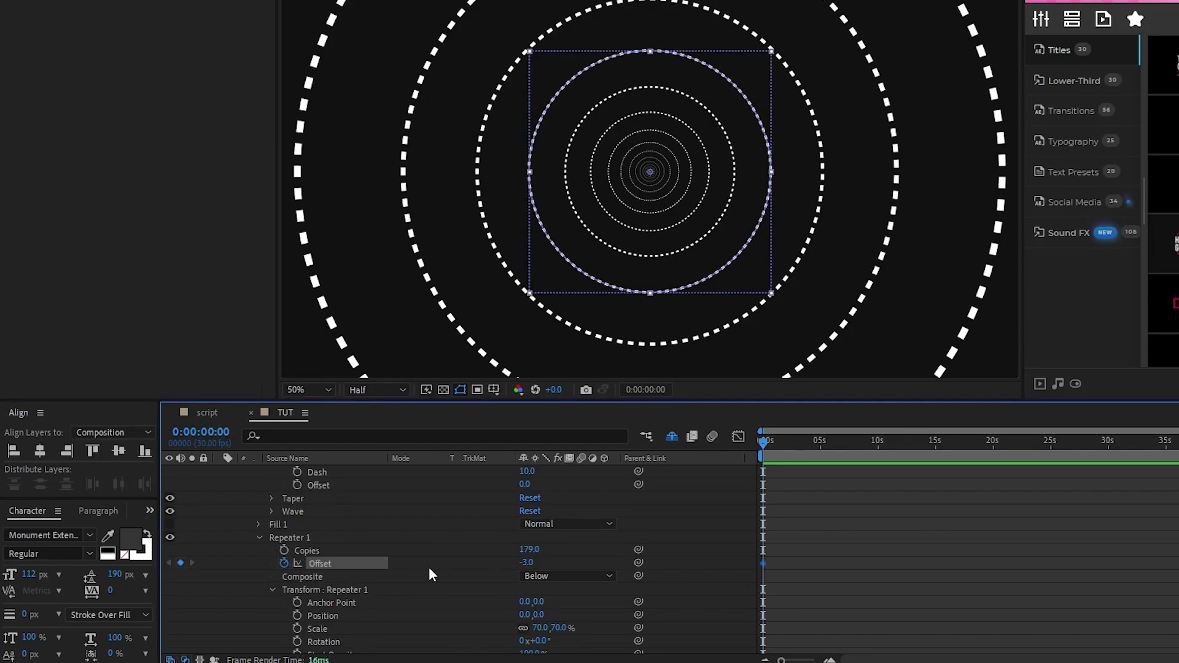
{"action": "scroll", "coordinate": [431, 574], "scroll_direction": "down", "scroll_amount": 1}
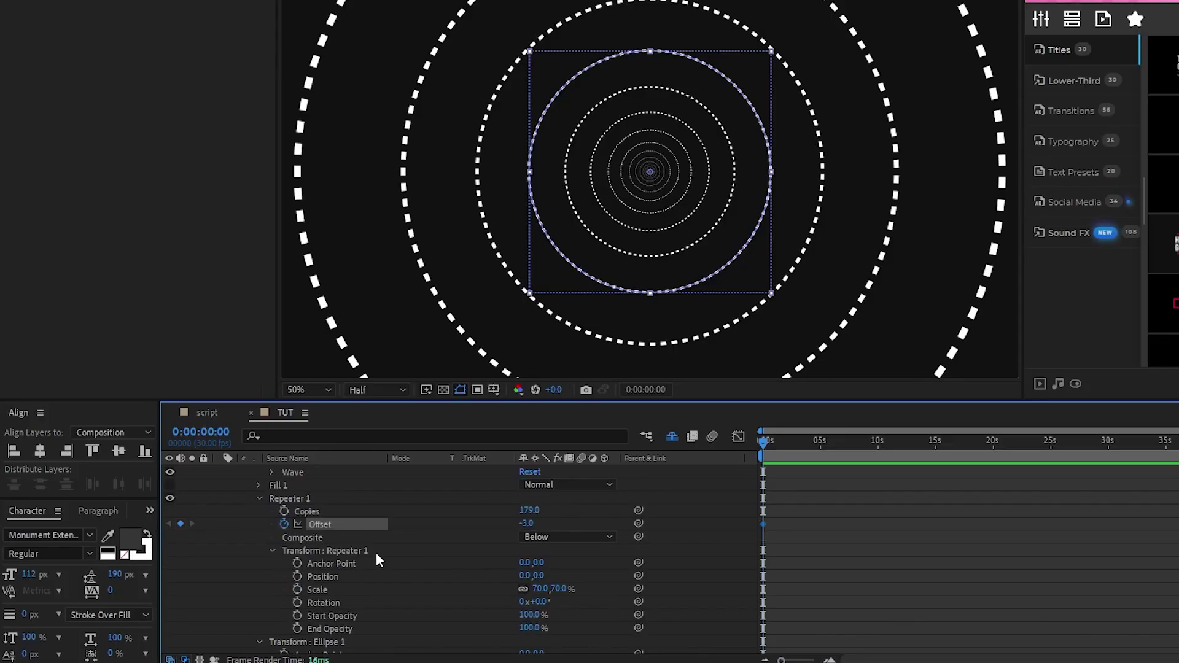
{"action": "left_click", "coordinate": [297, 576]}
{"action": "left_click", "coordinate": [297, 602]}
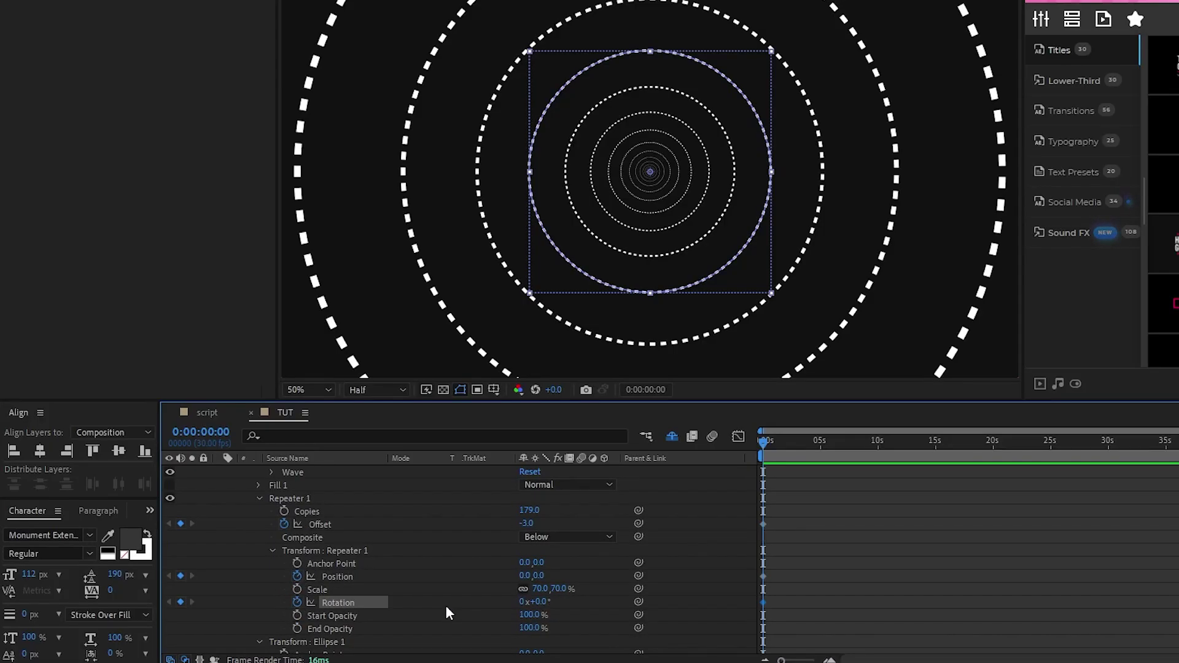
At 0:04, set repeater Offset to -18, Position to 44,25 and Rotation to 67°
{"action": "left_click_drag", "start_coordinate": [780, 660], "coordinate": [812, 660]}
{"action": "left_click", "coordinate": [1132, 443]}
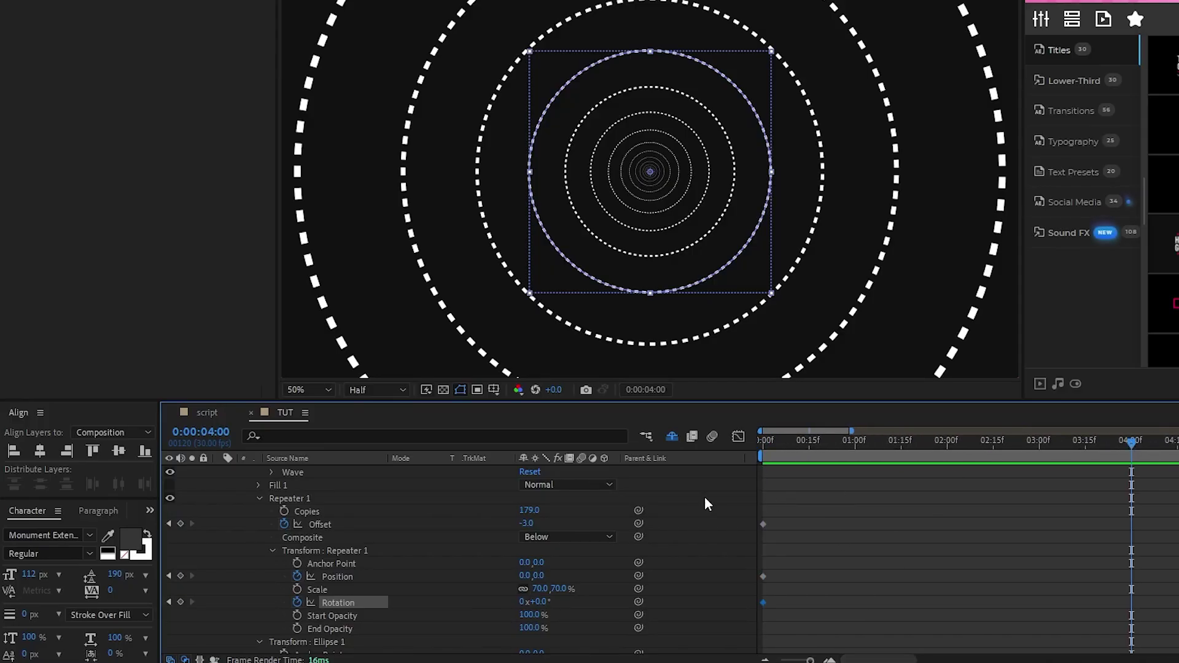
{"action": "mouse_move", "coordinate": [526, 524]}
{"action": "left_mouse_down"}
{"action": "mouse_move", "coordinate": [511, 528]}
{"action": "mouse_move", "coordinate": [520, 532]}
{"action": "left_mouse_up"}
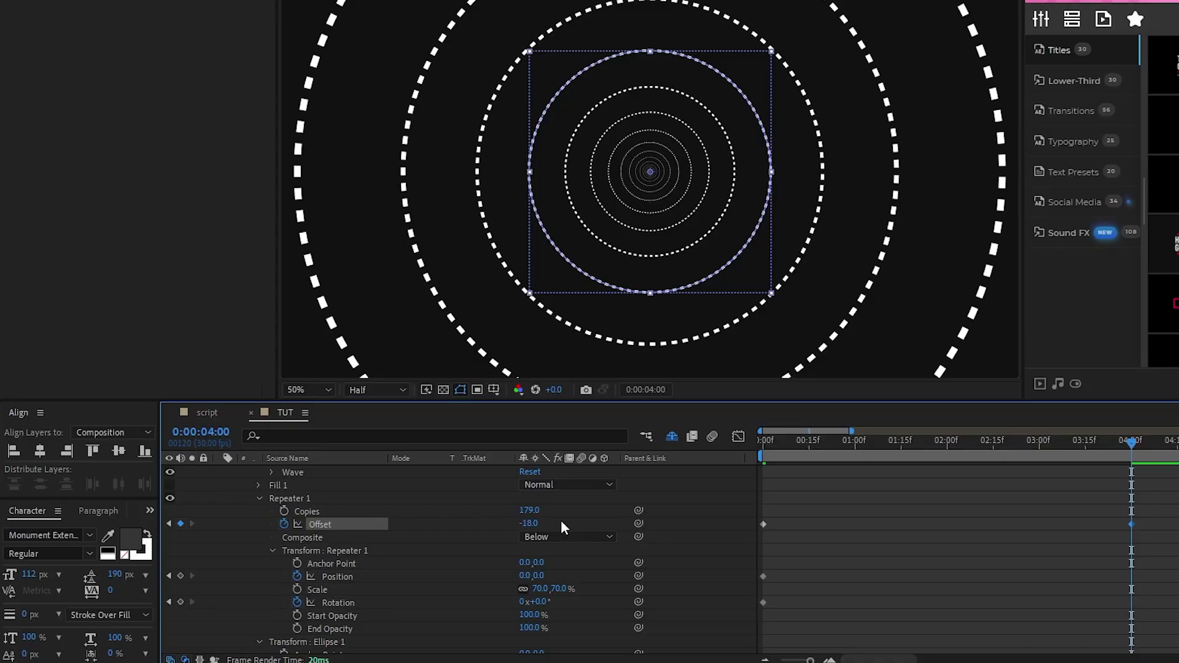
{"action": "left_click_drag", "start_coordinate": [526, 576], "coordinate": [541, 577]}
{"action": "left_click", "coordinate": [848, 283]}
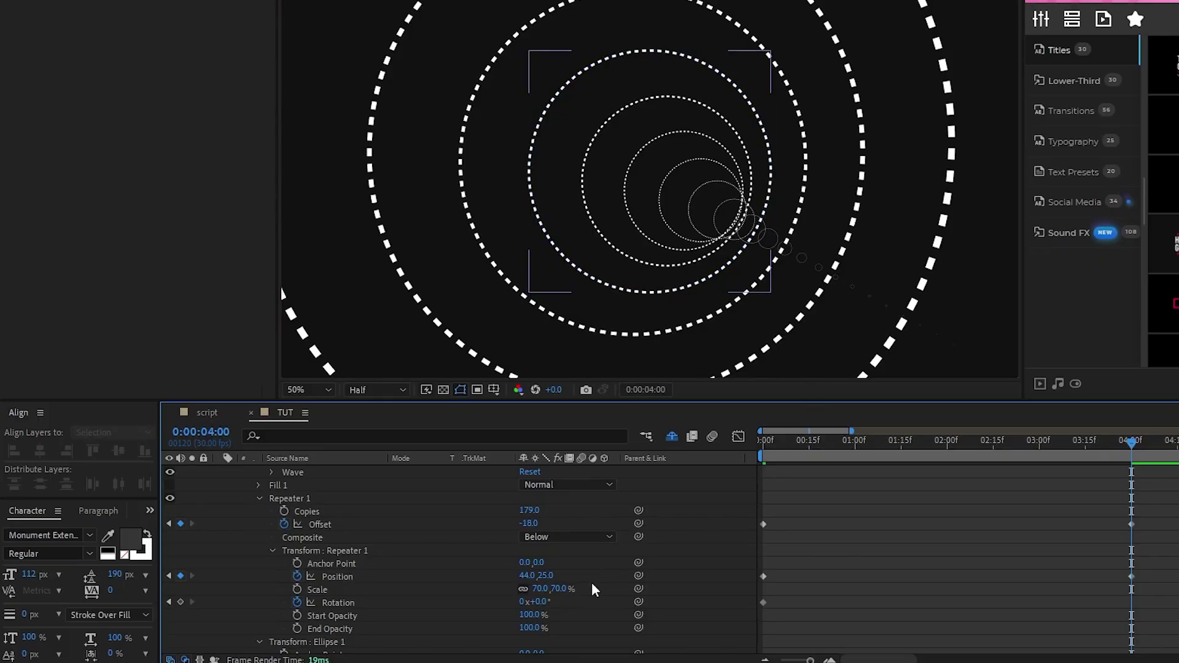
{"action": "left_click_drag", "start_coordinate": [541, 602], "coordinate": [592, 602]}
Select the repeater keyframes in the Graph Editor and ease them for a sharp speed spike at 2s
{"action": "left_click_drag", "start_coordinate": [1176, 498], "coordinate": [757, 642]}
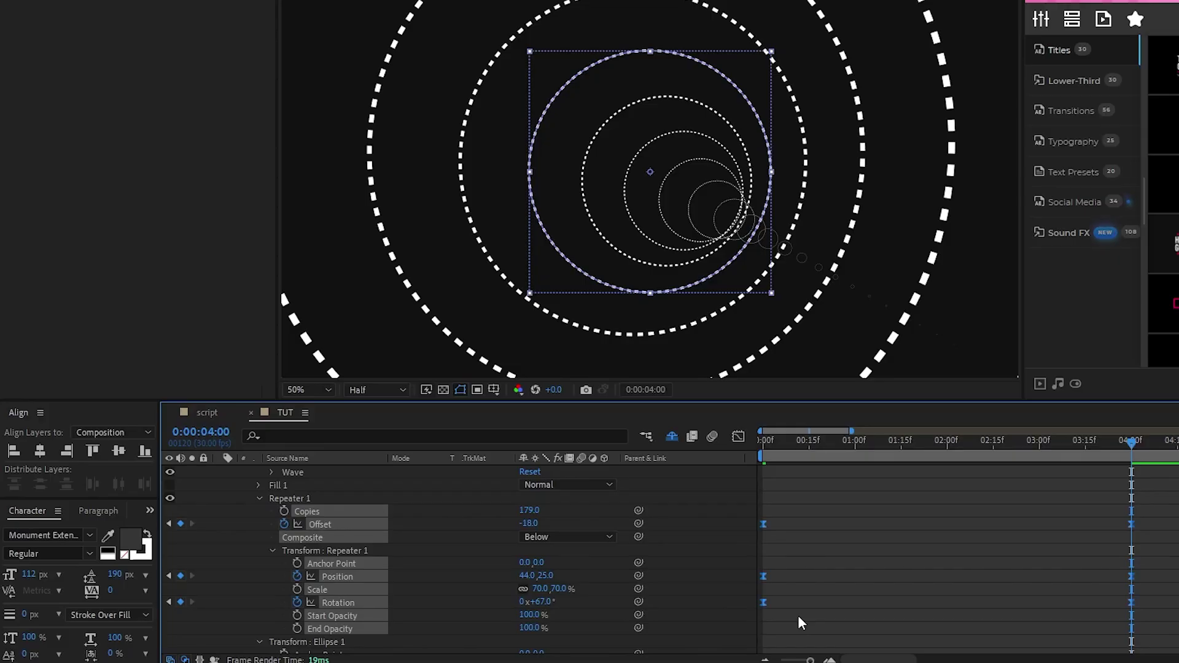
{"action": "left_click", "coordinate": [738, 437]}
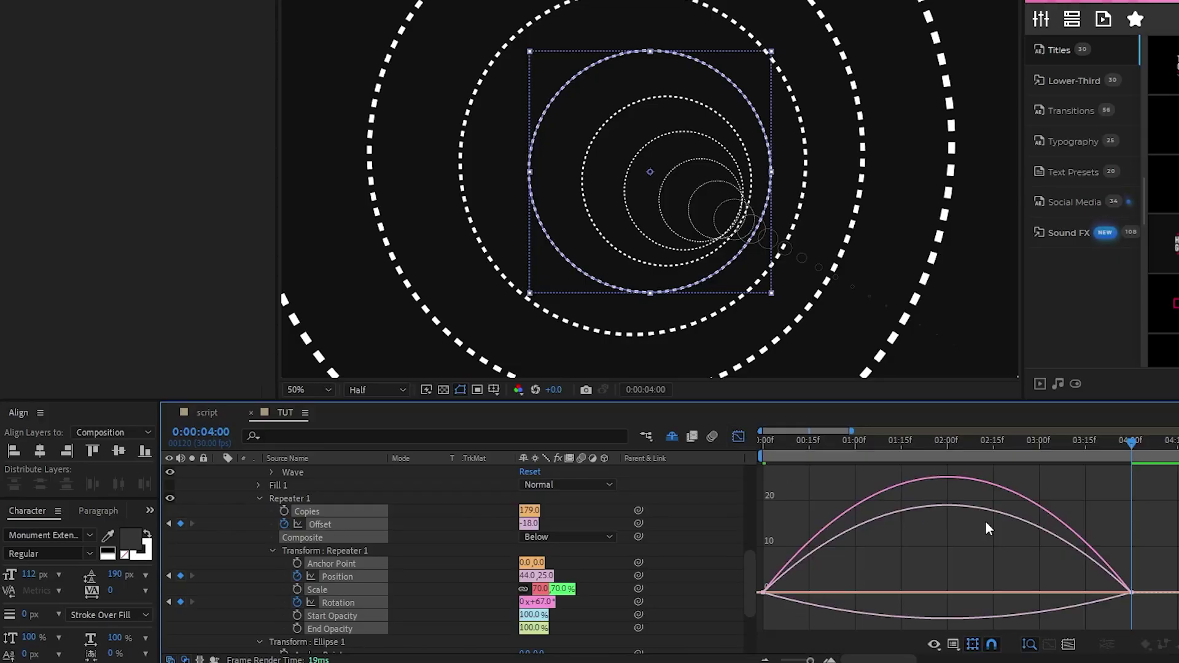
{"action": "left_click_drag", "start_coordinate": [1170, 528], "coordinate": [890, 563]}
{"action": "scroll", "coordinate": [884, 580], "scroll_direction": "up", "scroll_amount": 2, "text": "alt"}
{"action": "scroll", "coordinate": [1075, 607], "scroll_direction": "down", "scroll_amount": 3}
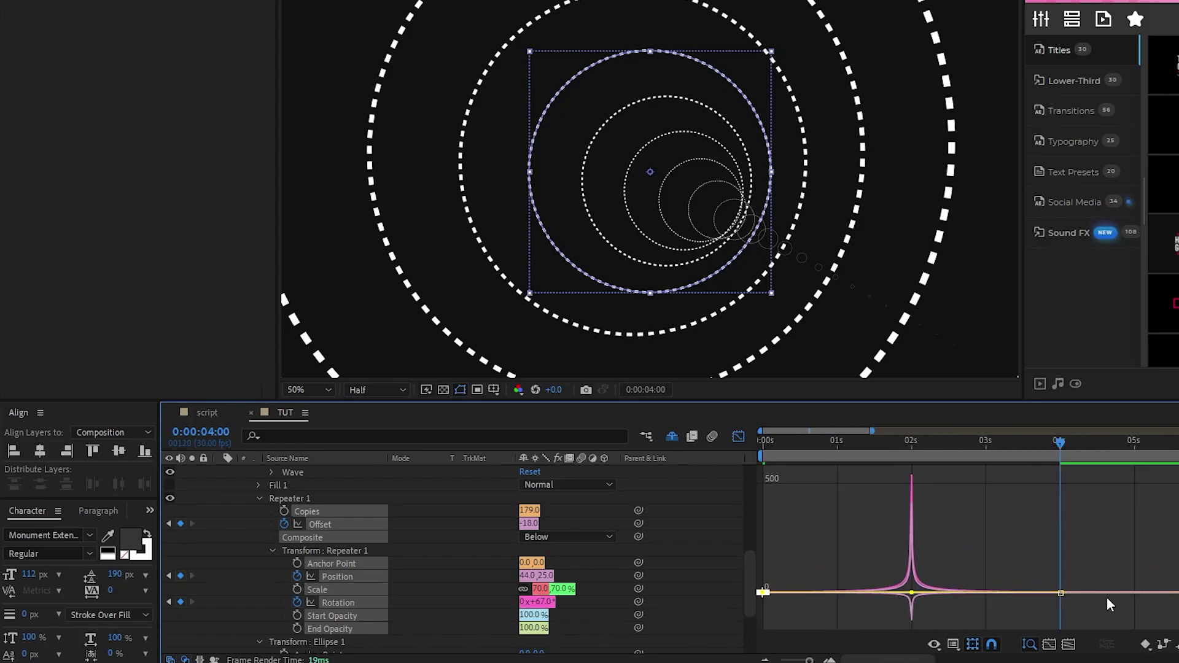
Give the repeater Offset a loopOut("pingpong") expression and copy it
{"action": "key", "text": "shift+F3"}
{"action": "left_click", "coordinate": [450, 538]}
{"action": "left_click", "coordinate": [284, 524], "text": "alt"}
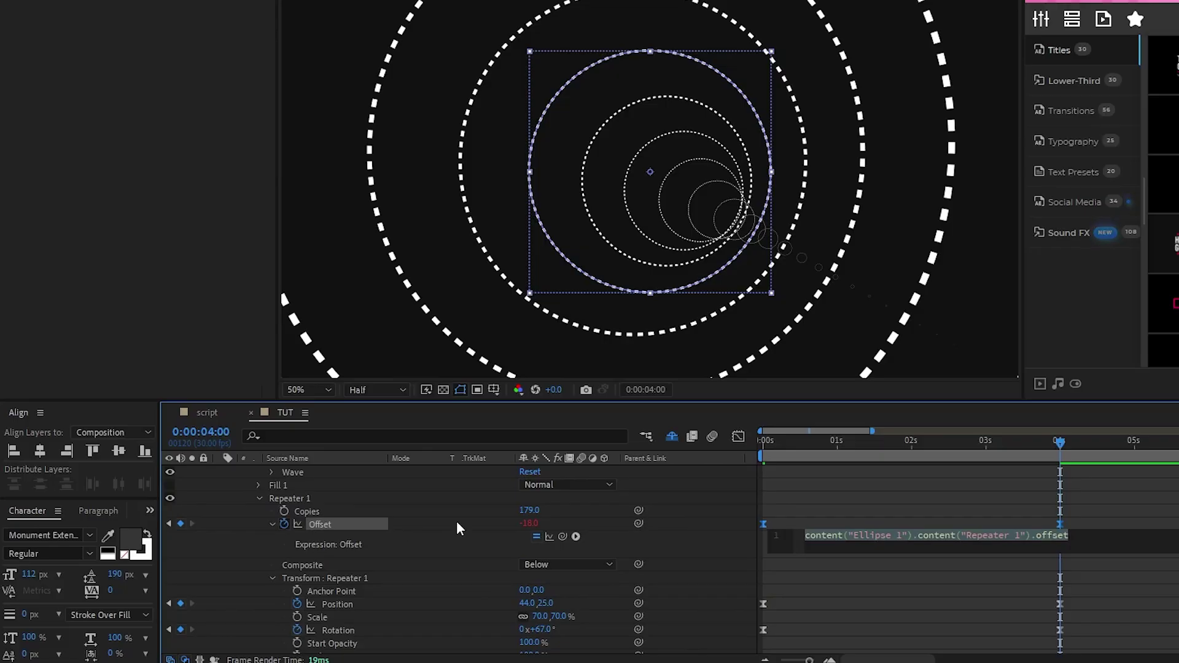
{"action": "type", "text": "loopOut(\""}
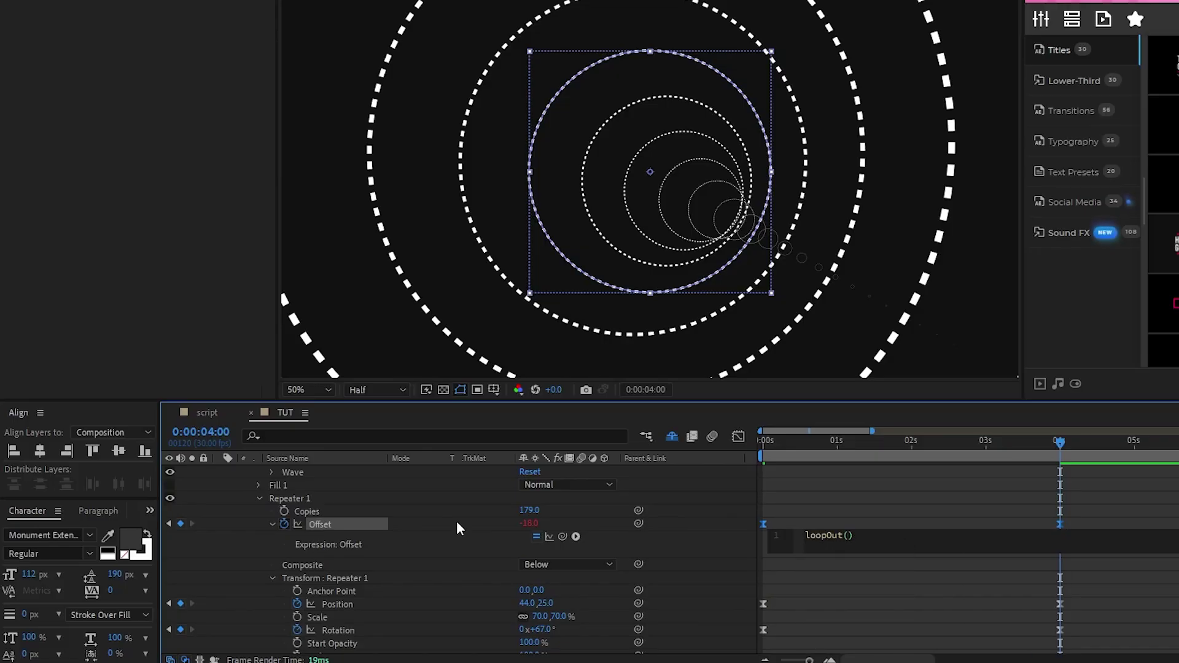
{"action": "type", "text": "pingpong"}
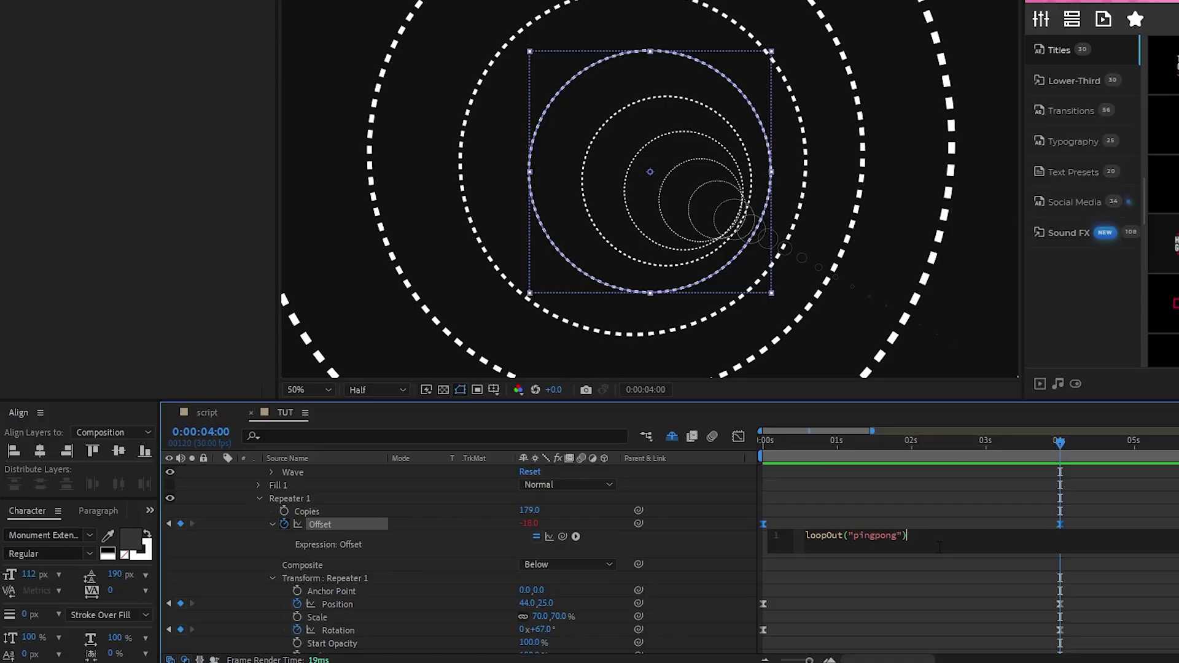
{"action": "key", "text": "ctrl+a"}
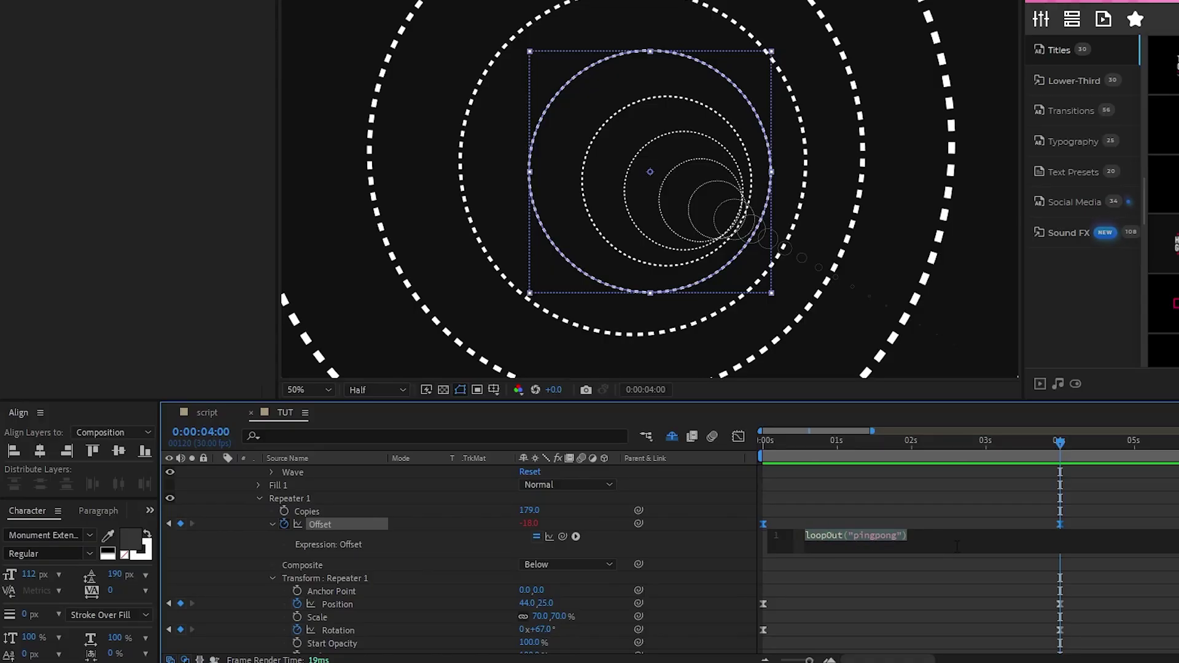
{"action": "key", "text": "ctrl+c"}
Paste the loopOut("pingpong") expression onto the repeater Position and Rotation
{"action": "left_click", "coordinate": [297, 604], "text": "alt"}
{"action": "key", "text": "ctrl+v"}
{"action": "scroll", "coordinate": [734, 562], "scroll_direction": "down", "scroll_amount": 3}
{"action": "left_click", "coordinate": [296, 579], "text": "alt"}
{"action": "key", "text": "ctrl+v"}
{"action": "left_click", "coordinate": [730, 557]}
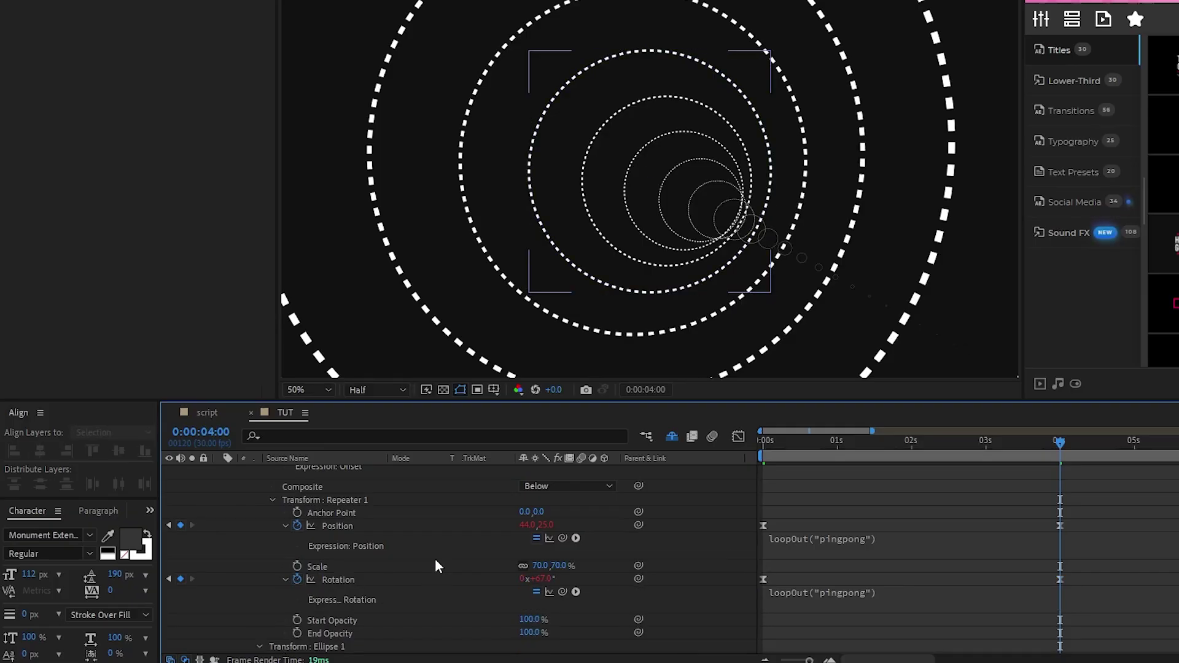
{"action": "scroll", "coordinate": [663, 575], "scroll_direction": "up", "scroll_amount": 5}
Duplicate the ring layer as Shape Layer 2 and shrink its ellipse Size to 566 × 566
{"action": "key", "text": "u"}
{"action": "left_click", "coordinate": [307, 471]}
{"action": "key", "text": "ctrl+d"}
{"action": "left_click", "coordinate": [219, 471]}
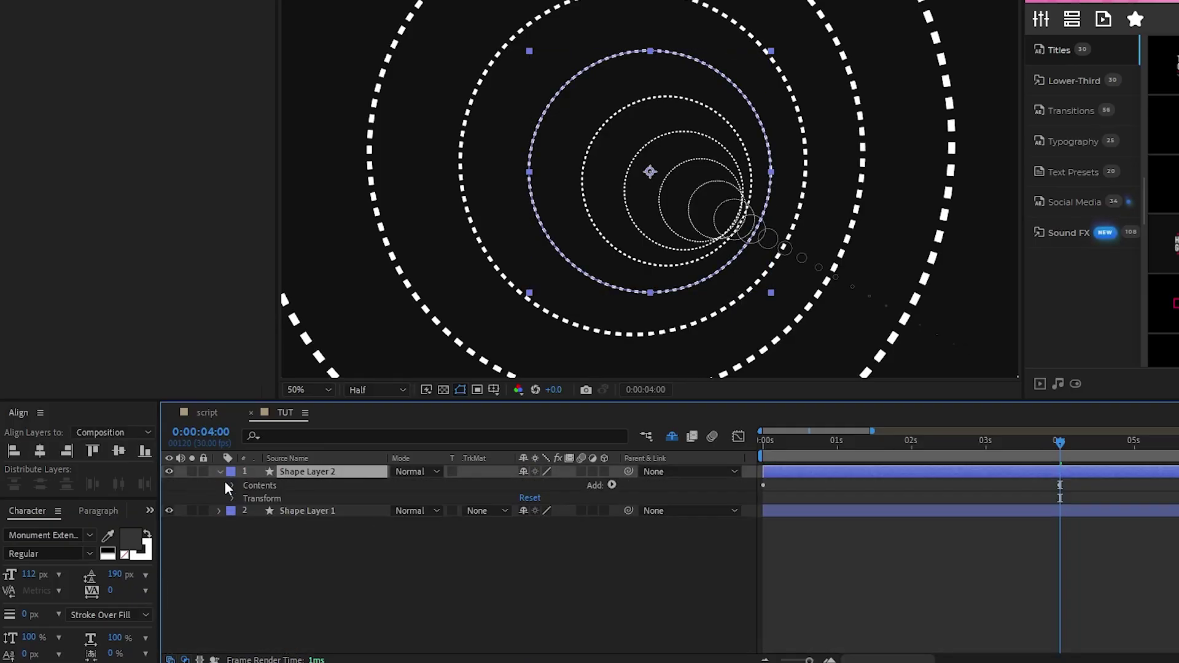
{"action": "left_click", "coordinate": [233, 485]}
{"action": "left_click", "coordinate": [246, 498]}
{"action": "left_click", "coordinate": [259, 511]}
{"action": "key", "text": "Home"}
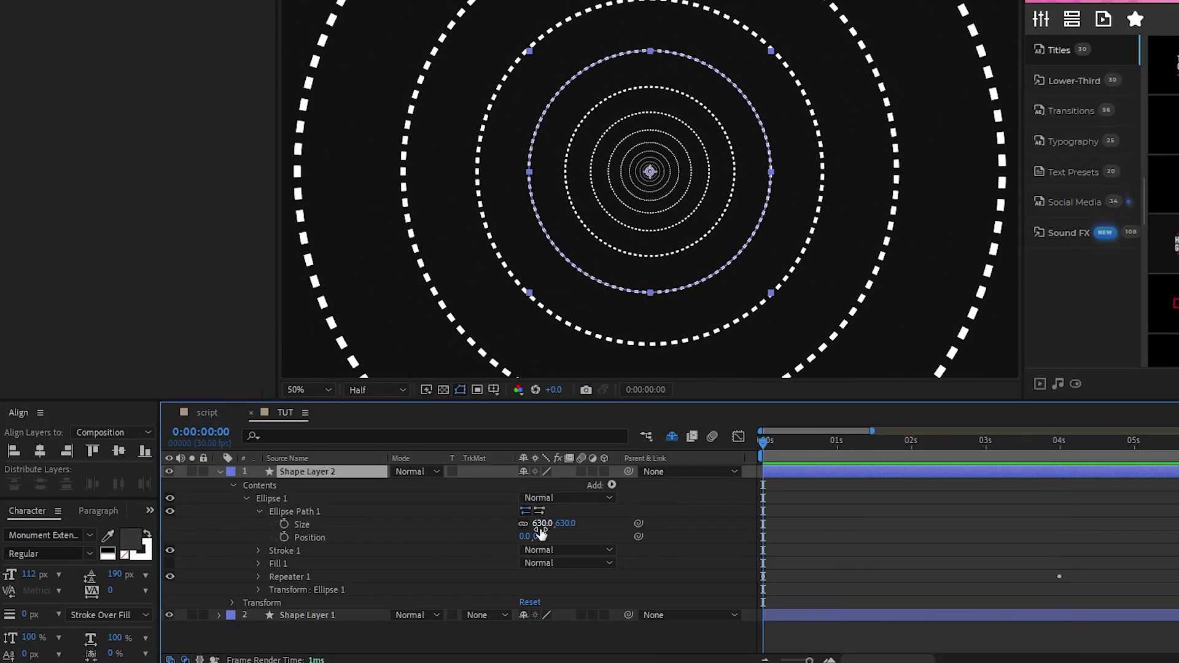
{"action": "left_click_drag", "start_coordinate": [542, 524], "coordinate": [501, 526]}
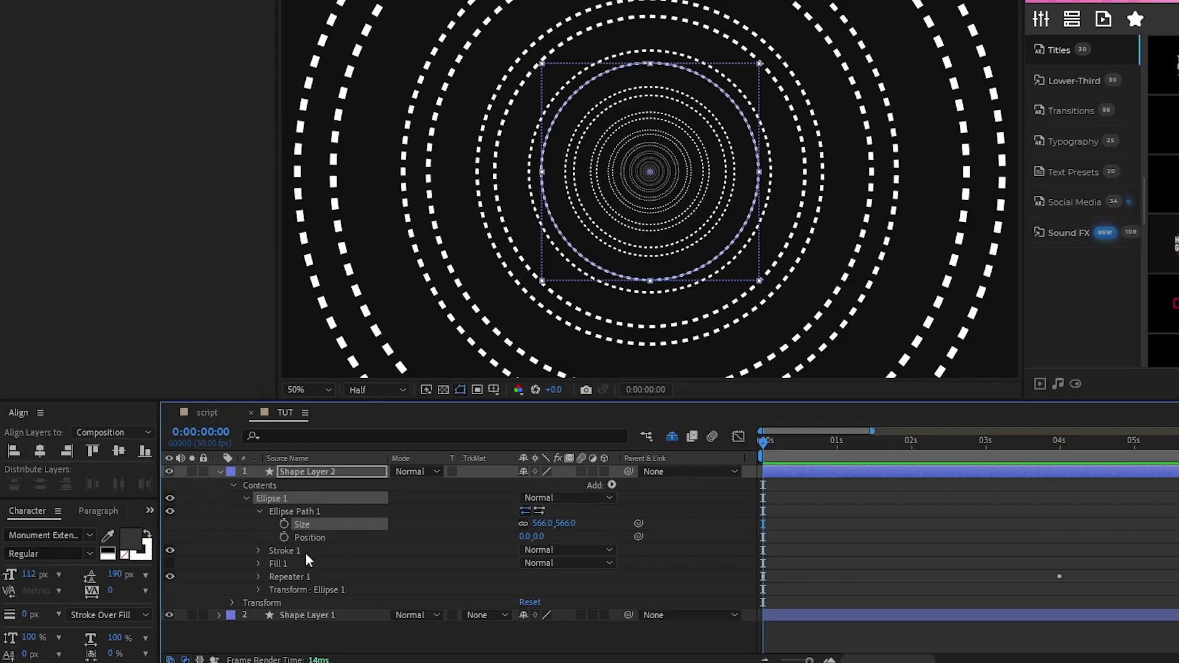
{"action": "left_click", "coordinate": [307, 614], "text": "ctrl"}
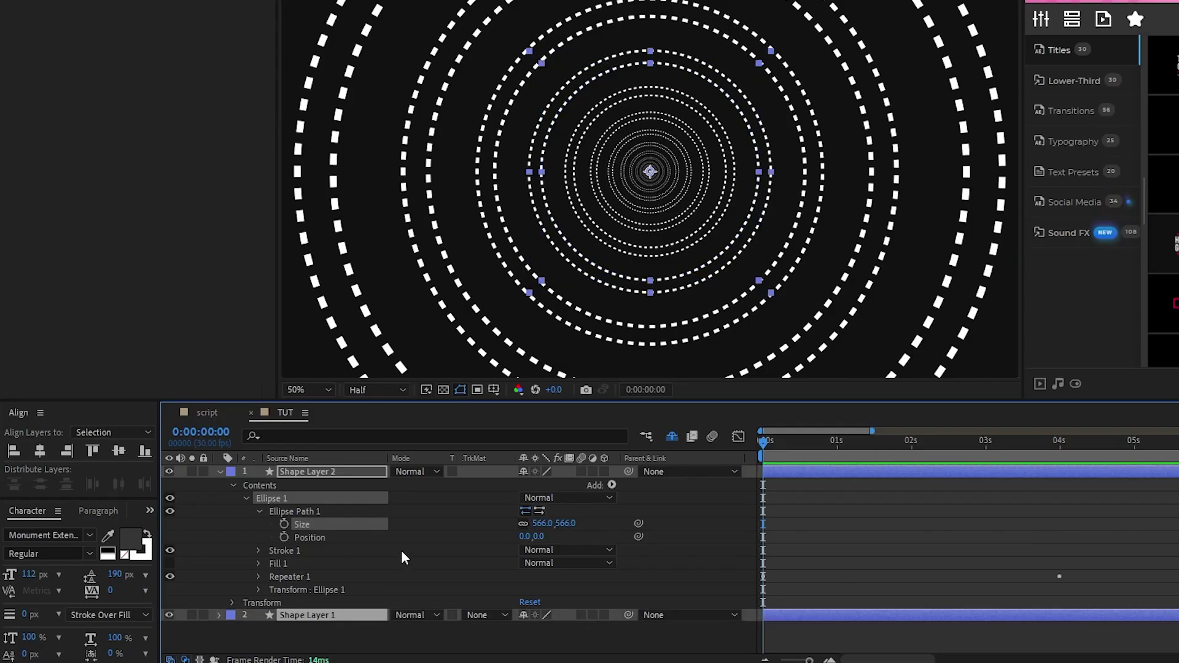
Pick-whip Shape Layer 2's repeater Offset, Position and Rotation to Shape Layer 1's
{"action": "key", "text": "u"}
{"action": "left_click", "coordinate": [401, 551]}
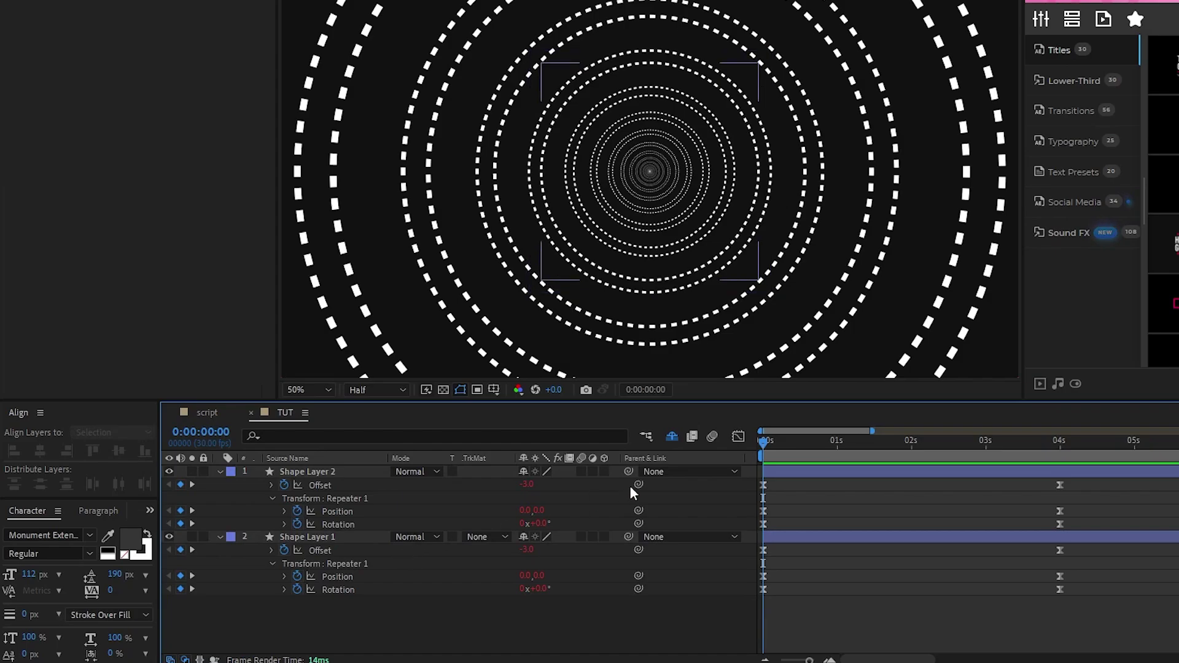
{"action": "left_click_drag", "start_coordinate": [640, 484], "coordinate": [322, 549]}
{"action": "left_click_drag", "start_coordinate": [639, 511], "coordinate": [343, 577]}
{"action": "left_click_drag", "start_coordinate": [637, 525], "coordinate": [338, 591]}
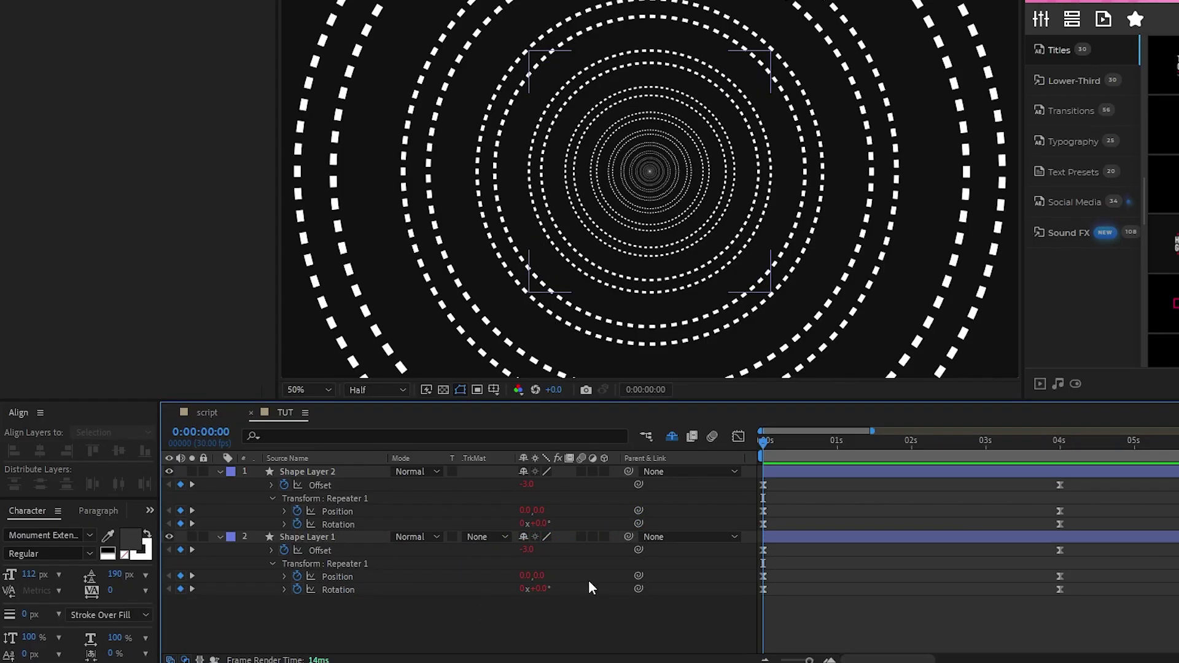
{"action": "left_click_drag", "start_coordinate": [527, 575], "coordinate": [555, 593]}
Duplicate Shape Layer 2 as Shape Layer 3 and set its ellipse Size to 598
{"action": "key", "text": "ctrl+Down"}
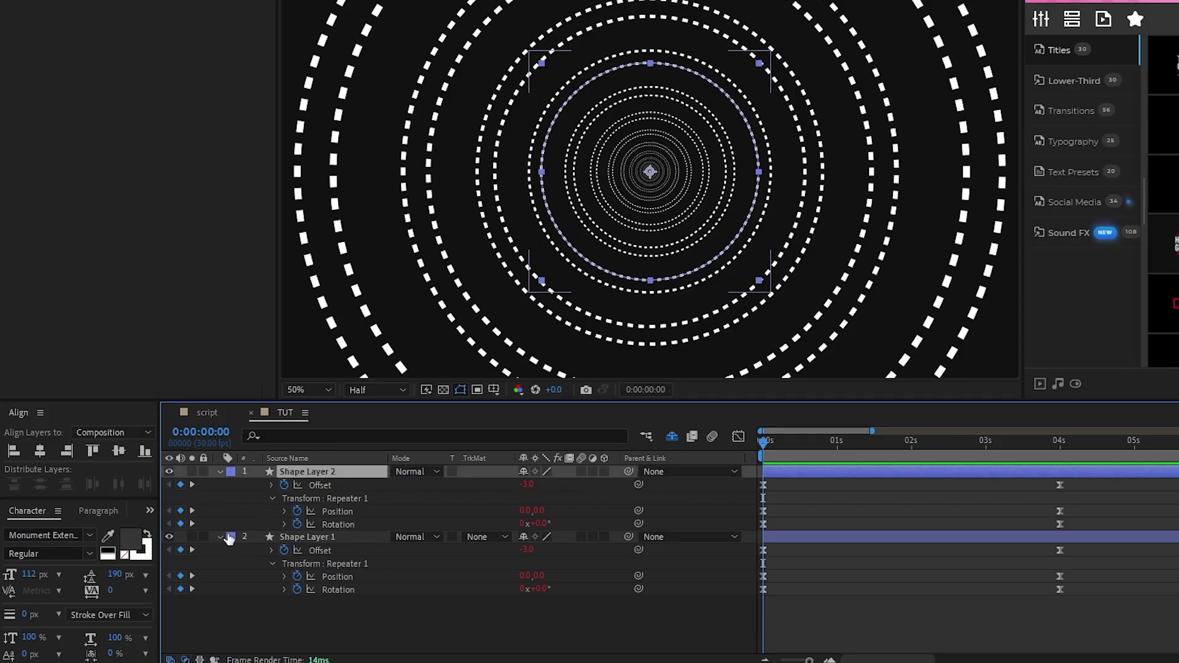
{"action": "left_click", "coordinate": [220, 537]}
{"action": "key", "text": "ctrl+d"}
{"action": "left_click", "coordinate": [220, 485]}
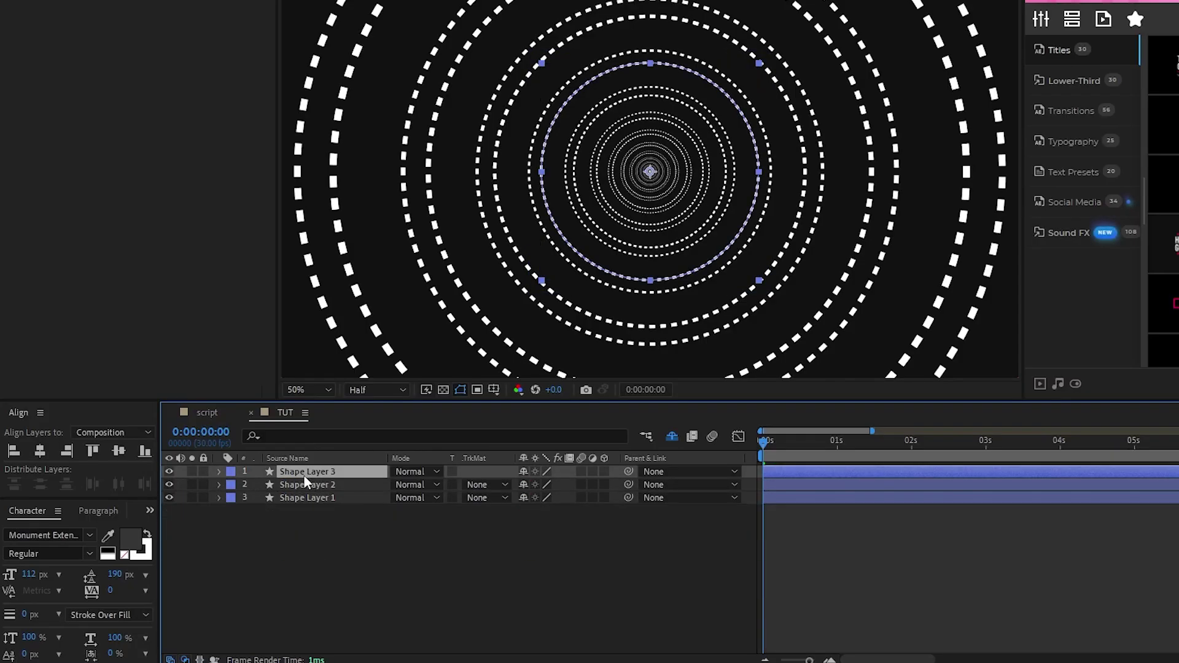
{"action": "left_click", "coordinate": [219, 471]}
{"action": "left_click", "coordinate": [234, 486]}
{"action": "left_click", "coordinate": [245, 498]}
{"action": "left_click", "coordinate": [259, 511]}
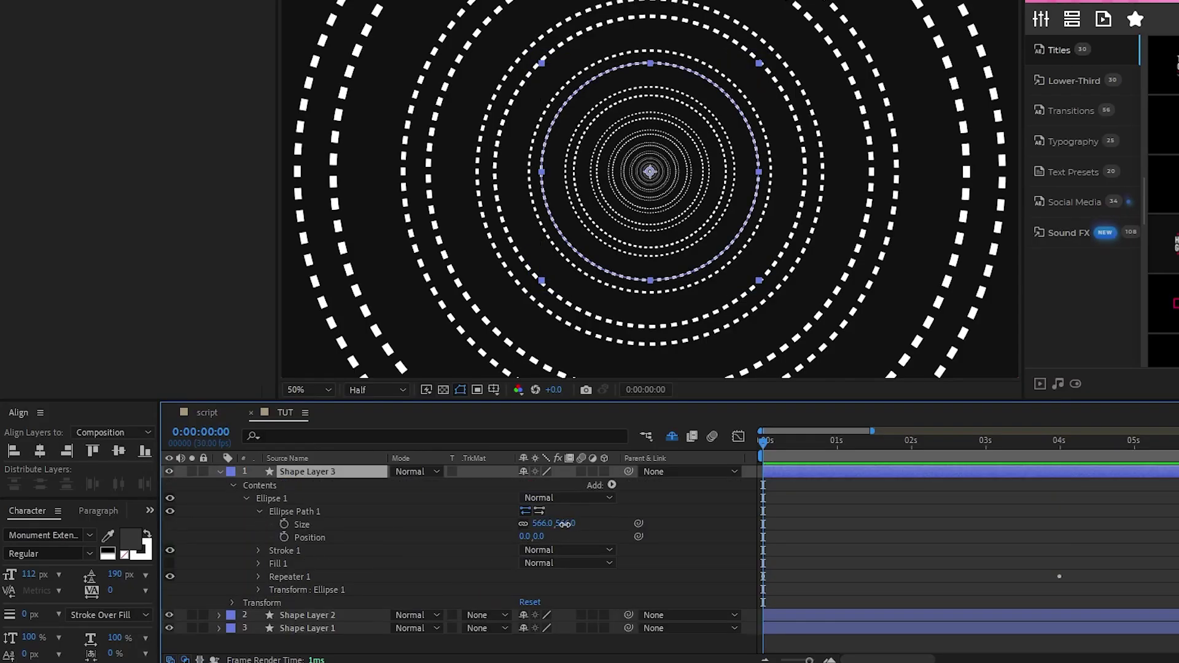
{"action": "left_click", "coordinate": [580, 527]}
{"action": "left_click_drag", "start_coordinate": [579, 526], "coordinate": [591, 525]}
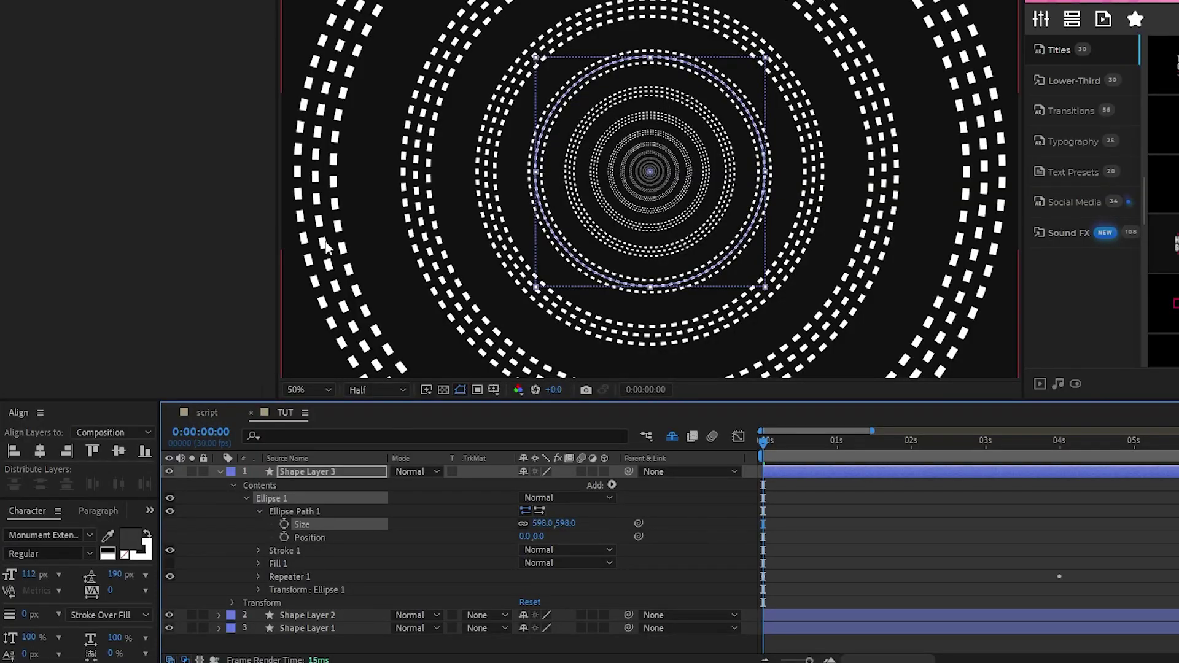
Give Shape Layer 3 a Dash of 4 and a stroke width of 19
{"action": "left_click", "coordinate": [258, 550]}
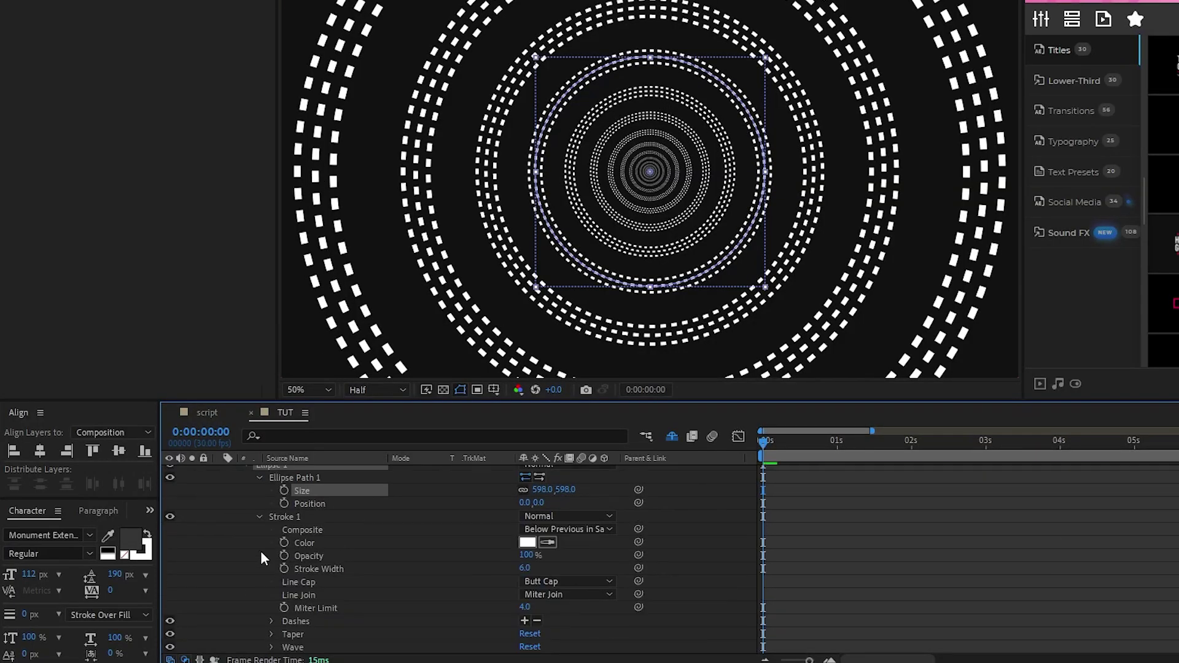
{"action": "scroll", "coordinate": [384, 579], "scroll_direction": "down", "scroll_amount": 2}
{"action": "left_click", "coordinate": [271, 581]}
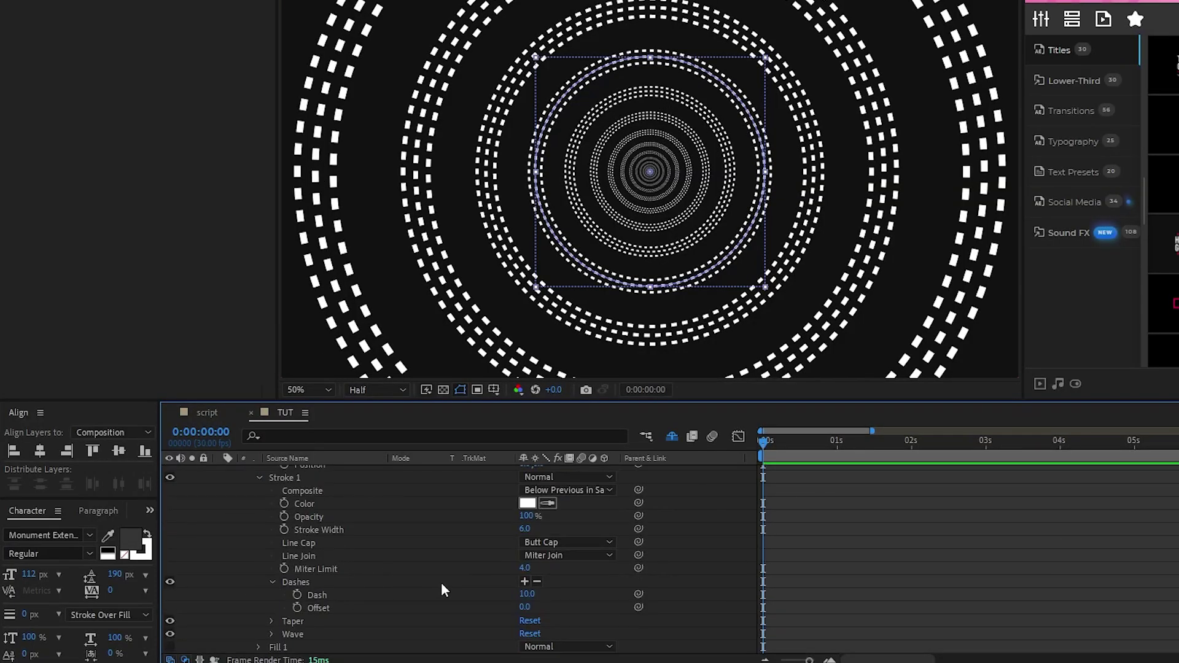
{"action": "left_click", "coordinate": [525, 594]}
{"action": "type", "text": "4"}
{"action": "key", "text": "Return"}
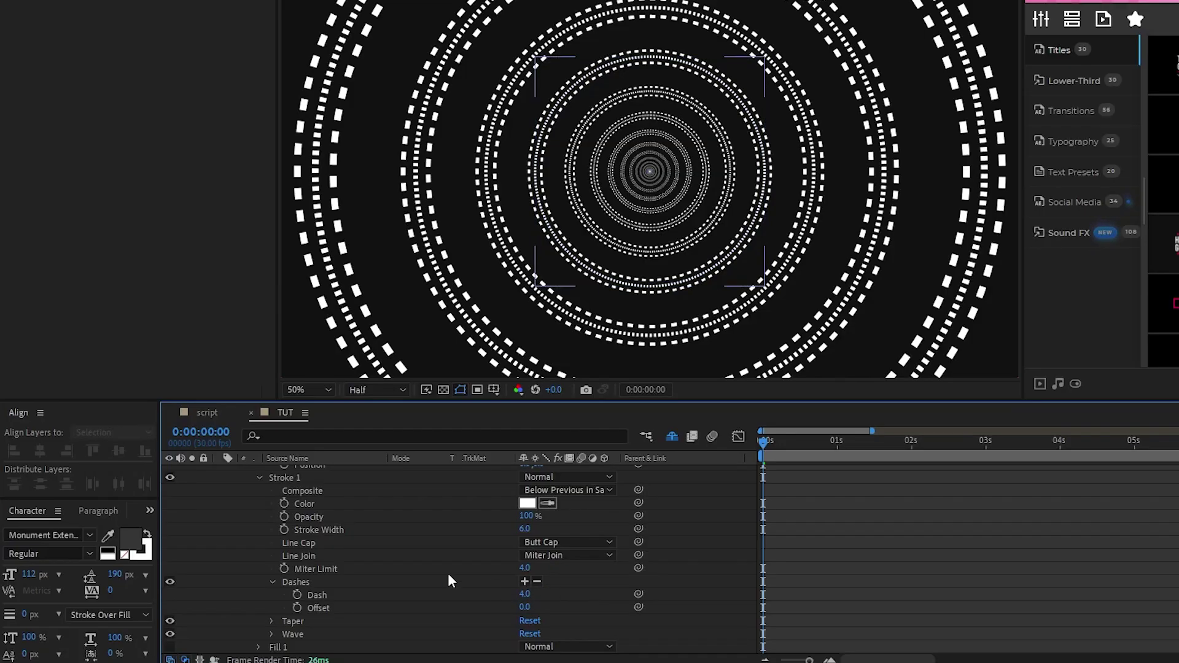
{"action": "left_click_drag", "start_coordinate": [519, 529], "coordinate": [553, 530]}
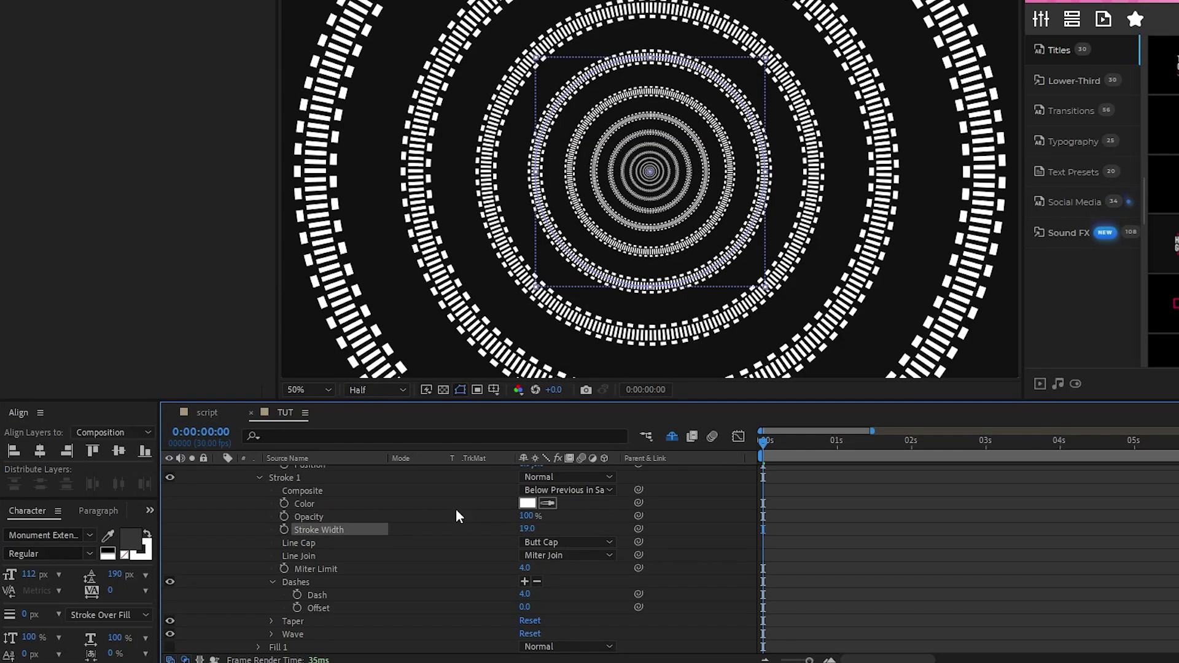
{"action": "scroll", "coordinate": [452, 544], "scroll_direction": "up", "scroll_amount": 6}
Shrink Shape Layer 4's ellipse Size to 502 × 502
{"action": "left_click", "coordinate": [219, 473]}
{"action": "left_click", "coordinate": [329, 471]}
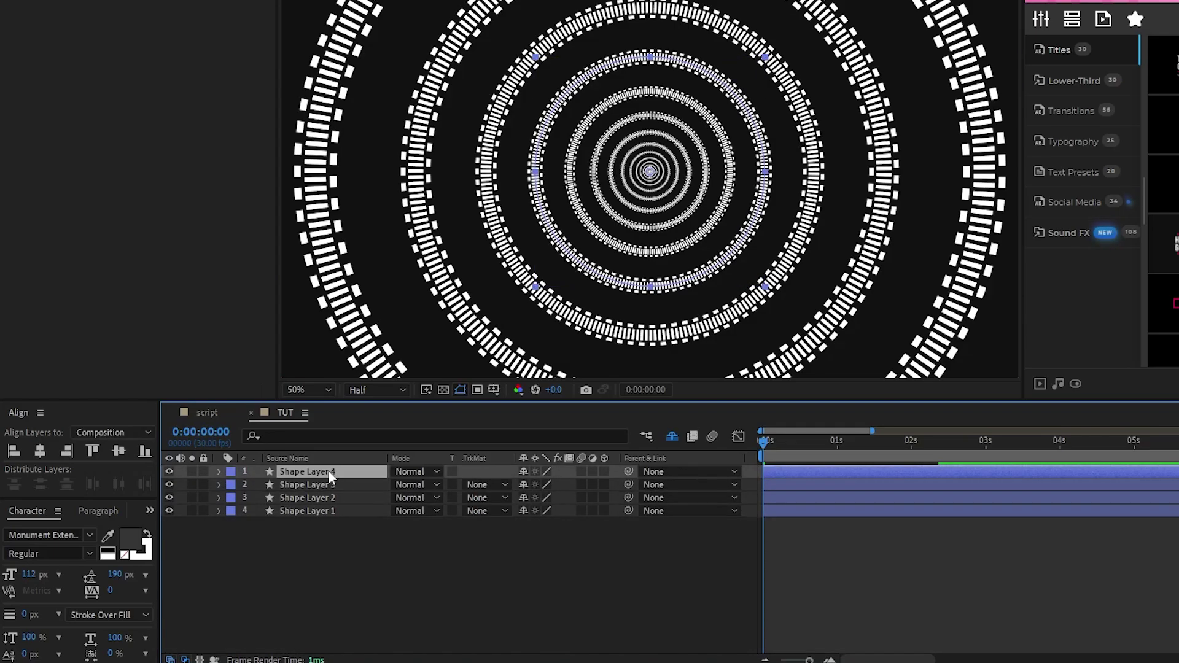
{"action": "left_click", "coordinate": [219, 472]}
{"action": "left_click", "coordinate": [233, 485]}
{"action": "left_click", "coordinate": [247, 498]}
{"action": "left_click", "coordinate": [259, 511]}
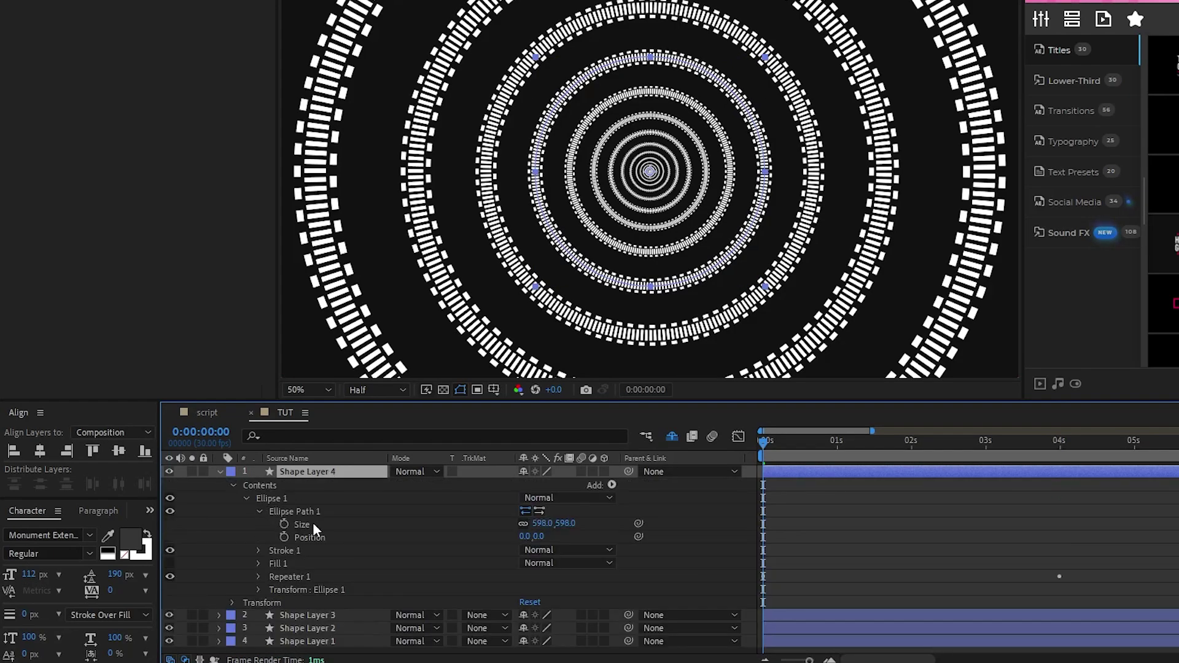
{"action": "left_click_drag", "start_coordinate": [560, 527], "coordinate": [490, 526]}
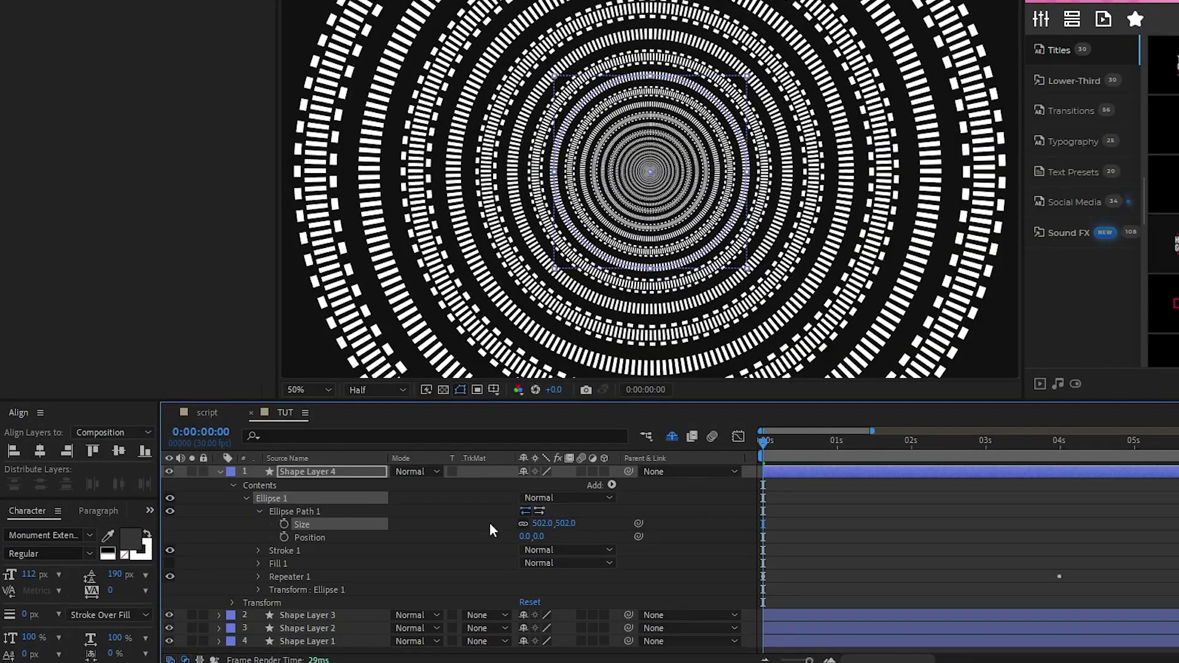
Add a Gap to Shape Layer 4's dashes, with Dash 8 and Gap 110
{"action": "left_click", "coordinate": [258, 551]}
{"action": "scroll", "coordinate": [258, 556], "scroll_direction": "down", "scroll_amount": 1}
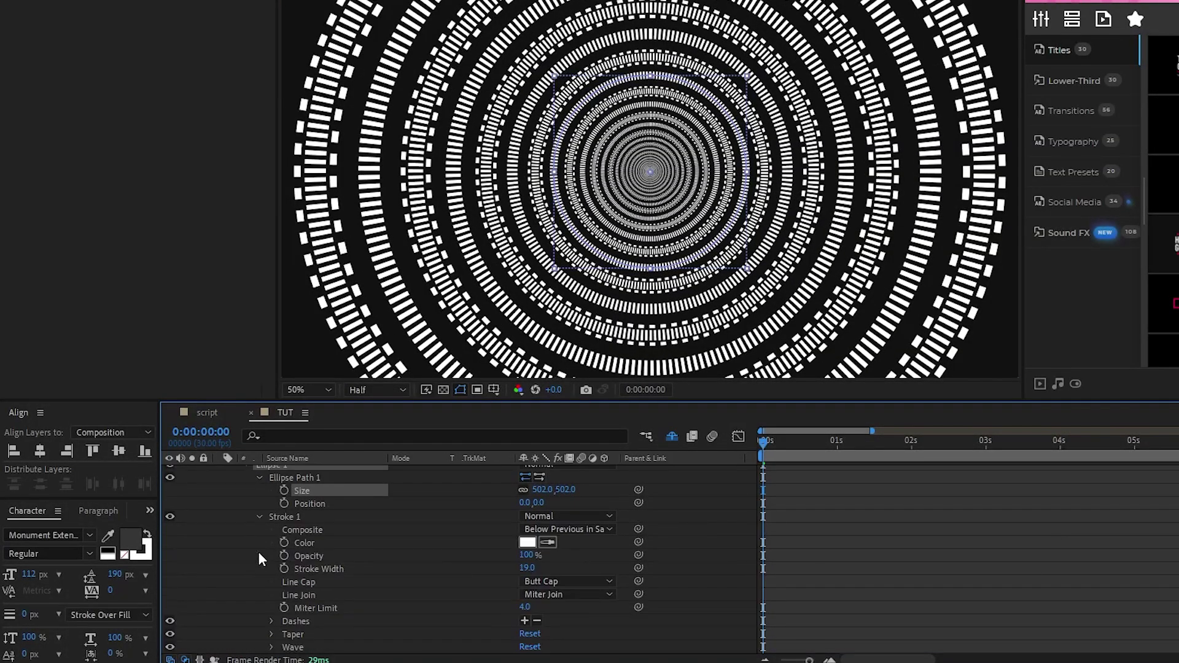
{"action": "left_click", "coordinate": [524, 620]}
{"action": "scroll", "coordinate": [469, 604], "scroll_direction": "down", "scroll_amount": 1}
{"action": "left_click", "coordinate": [529, 595]}
{"action": "type", "text": "8"}
{"action": "key", "text": "Tab"}
{"action": "type", "text": "1"}
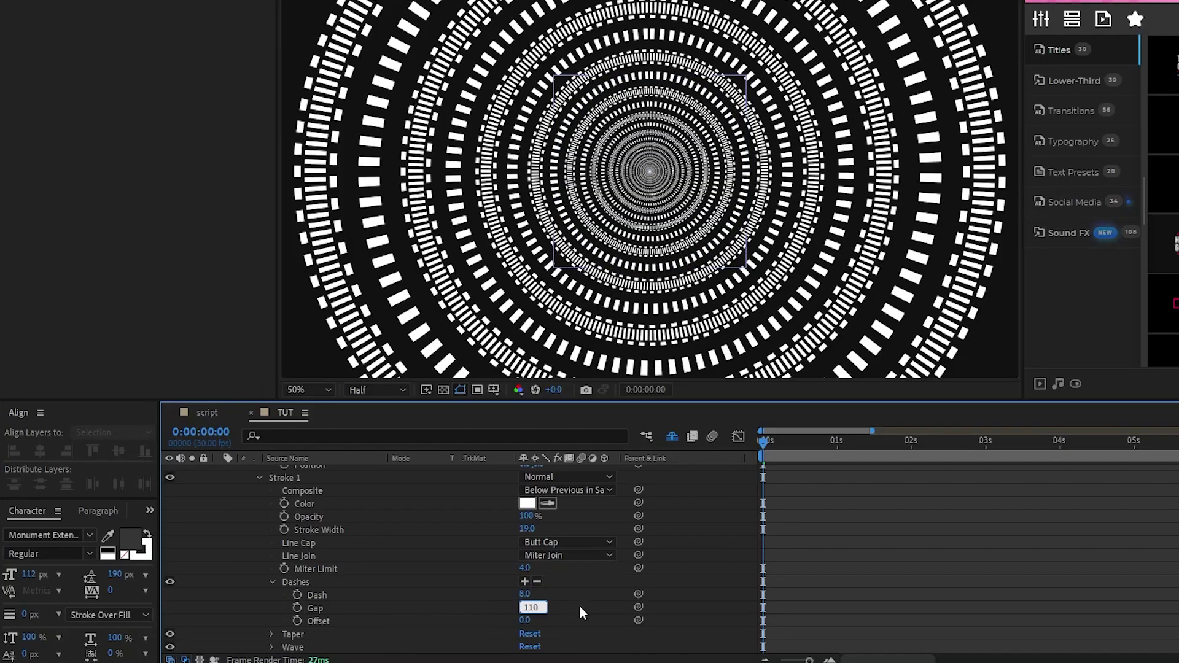
{"action": "key", "text": "Return"}
Set Shape Layer 4's stroke width to 1
{"action": "scroll", "coordinate": [510, 584], "scroll_direction": "up", "scroll_amount": 2}
{"action": "left_click", "coordinate": [525, 603]}
{"action": "type", "text": "1"}
{"action": "key", "text": "Return"}
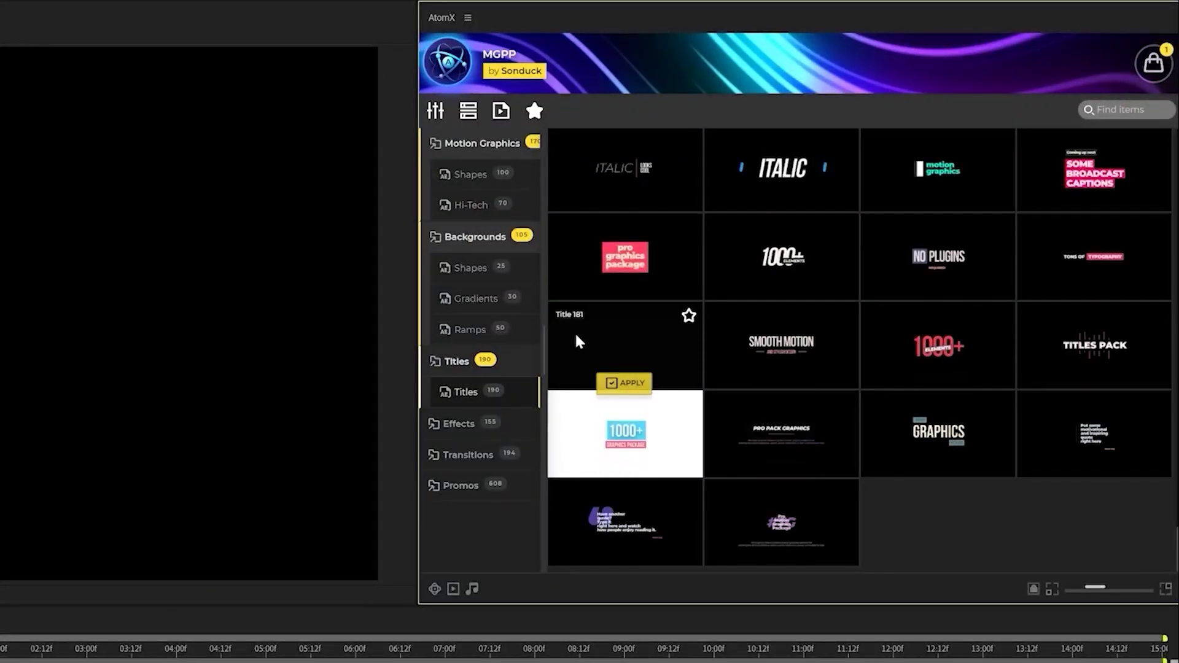
Apply AtomX's Title 178 template to create the Title 178-1 comp with a SUBSCRIBE title
{"action": "mouse_move", "coordinate": [781, 292]}
{"action": "left_click", "coordinate": [687, 395]}
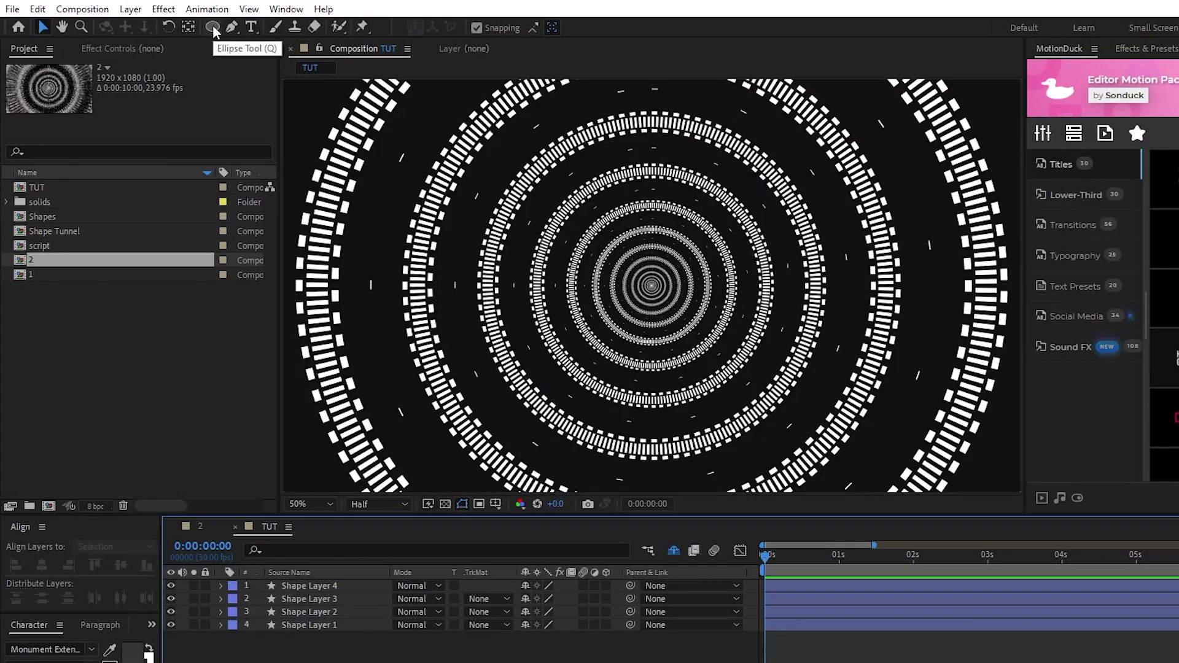
Pick the Ellipse Tool and give new shapes a solid black fill
{"action": "left_click", "coordinate": [213, 28]}
{"action": "left_click", "coordinate": [462, 28]}
{"action": "left_click", "coordinate": [538, 198]}
{"action": "left_click", "coordinate": [559, 289]}
{"action": "left_click", "coordinate": [479, 27]}
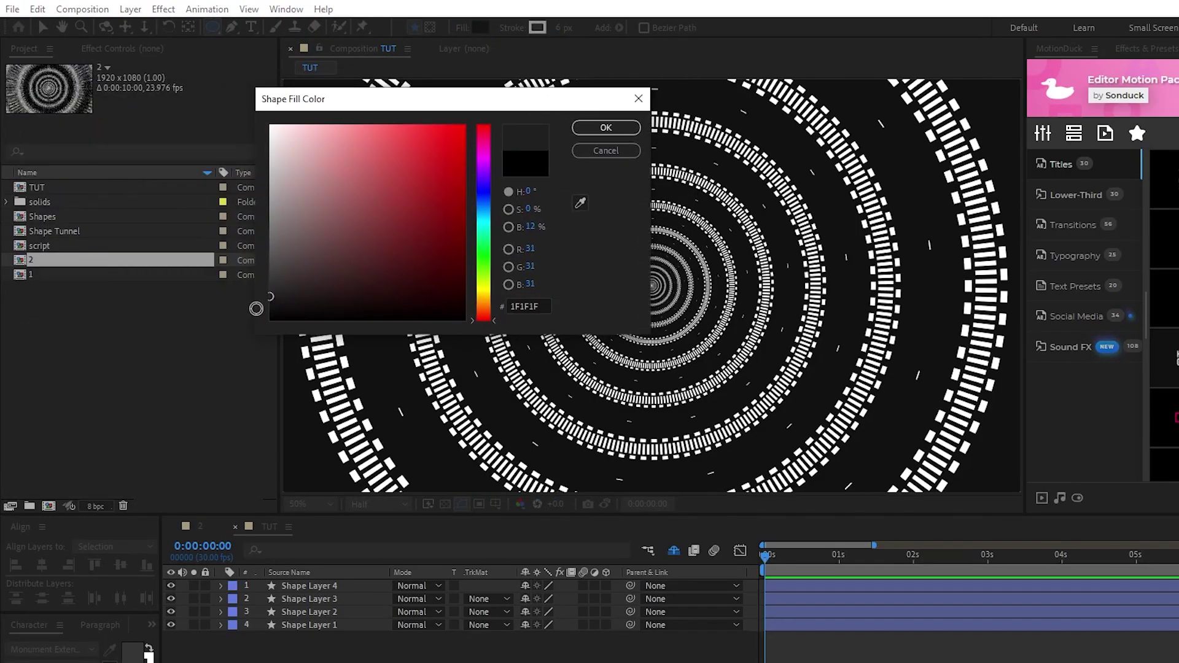
{"action": "left_click", "coordinate": [604, 127]}
Set the shape stroke to solid white with a 1 px width
{"action": "left_click", "coordinate": [520, 27]}
{"action": "left_click", "coordinate": [565, 289]}
{"action": "left_click", "coordinate": [536, 31]}
{"action": "left_click", "coordinate": [614, 128]}
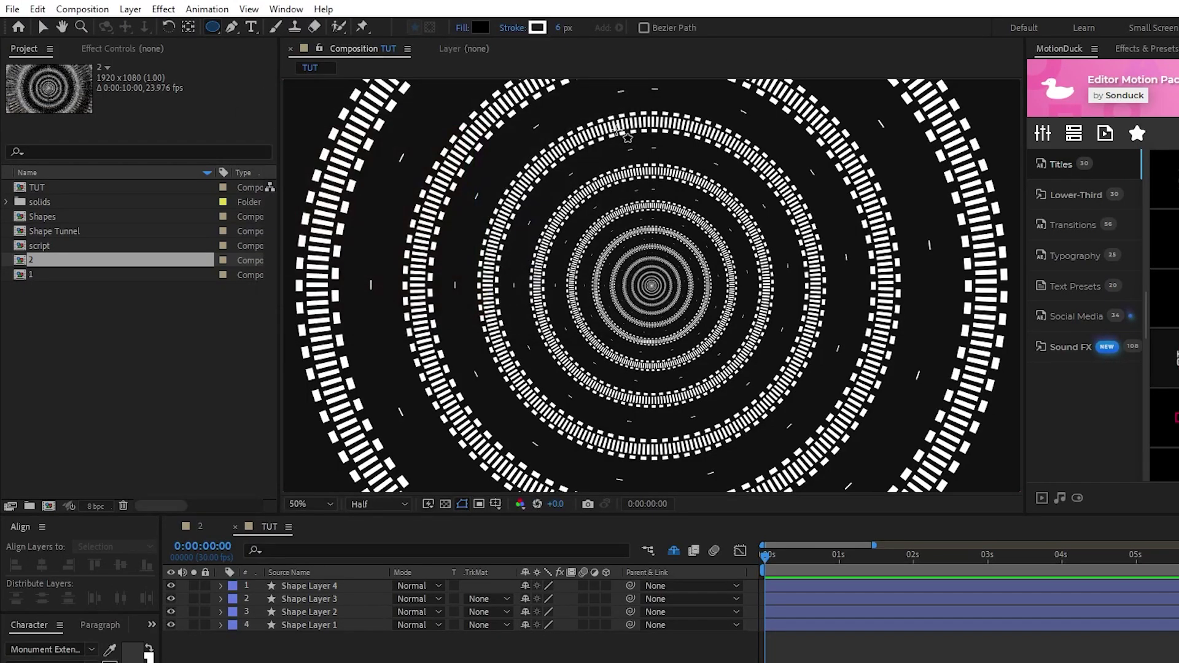
{"action": "left_click", "coordinate": [557, 29]}
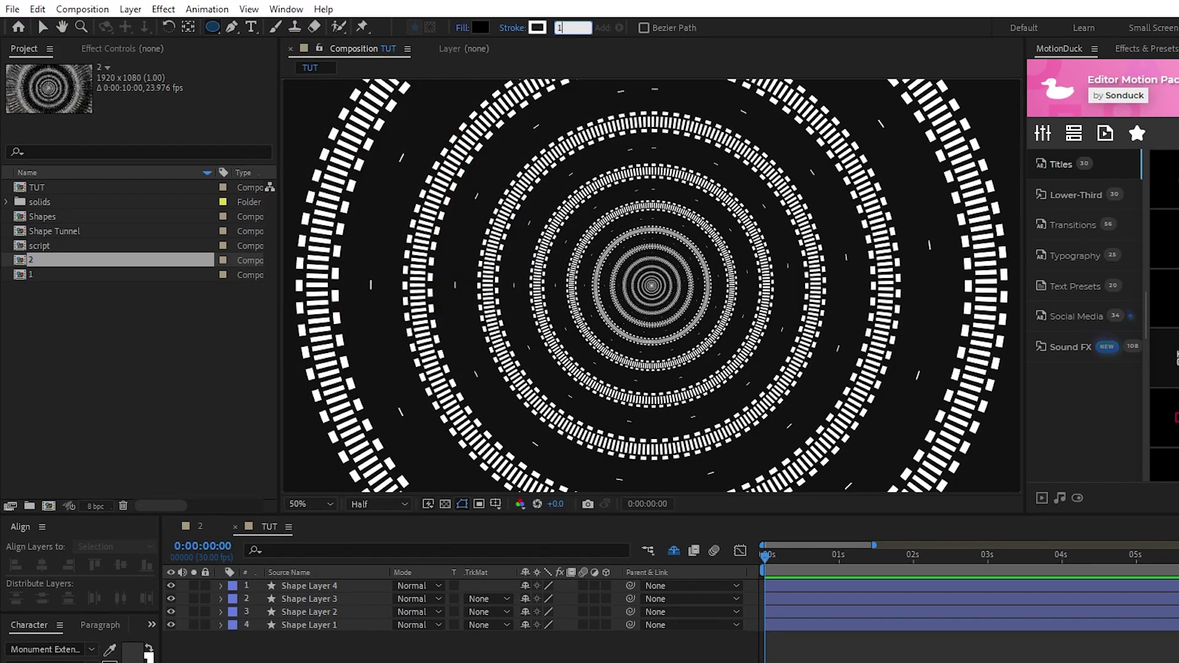
{"action": "type", "text": "1"}
{"action": "key", "text": "Return"}
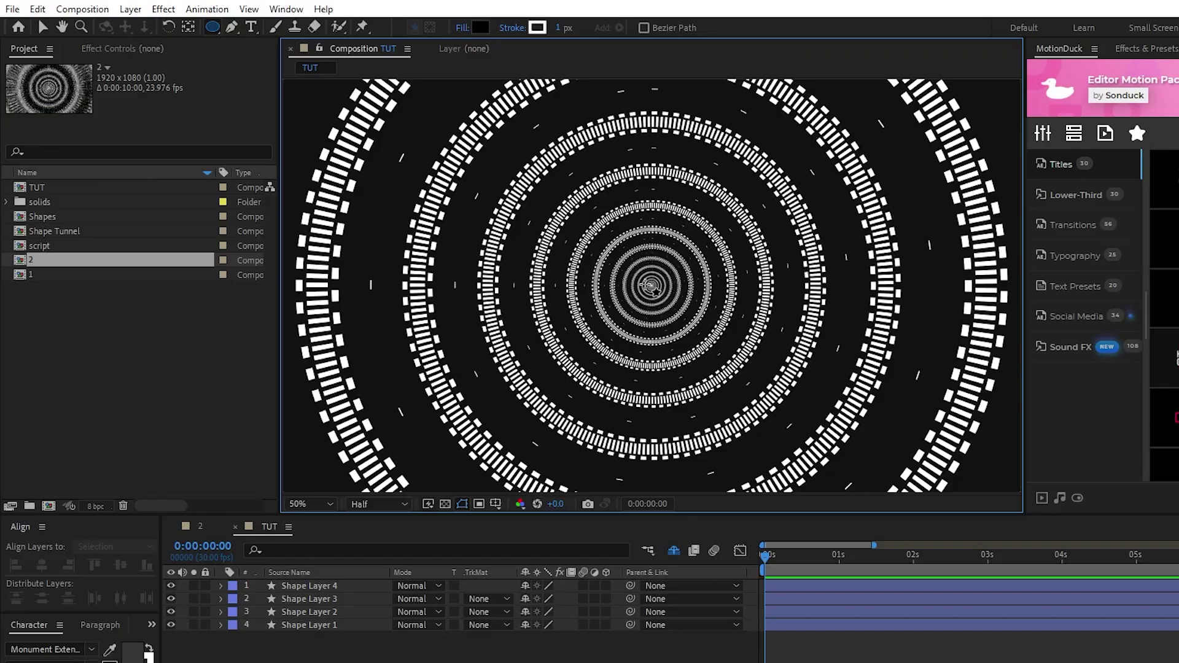
Draw a small ellipse at the tunnel centre and align it horizontally and vertically to the comp centre
{"action": "left_click_drag", "start_coordinate": [642, 277], "coordinate": [661, 295]}
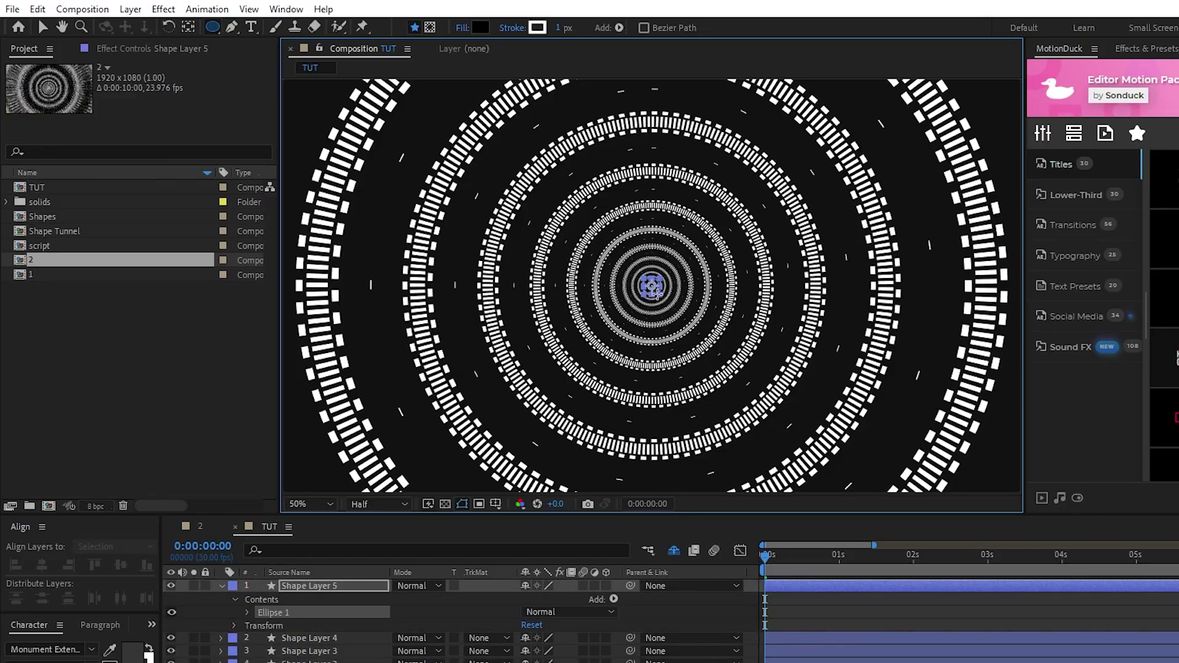
{"action": "key", "text": "v"}
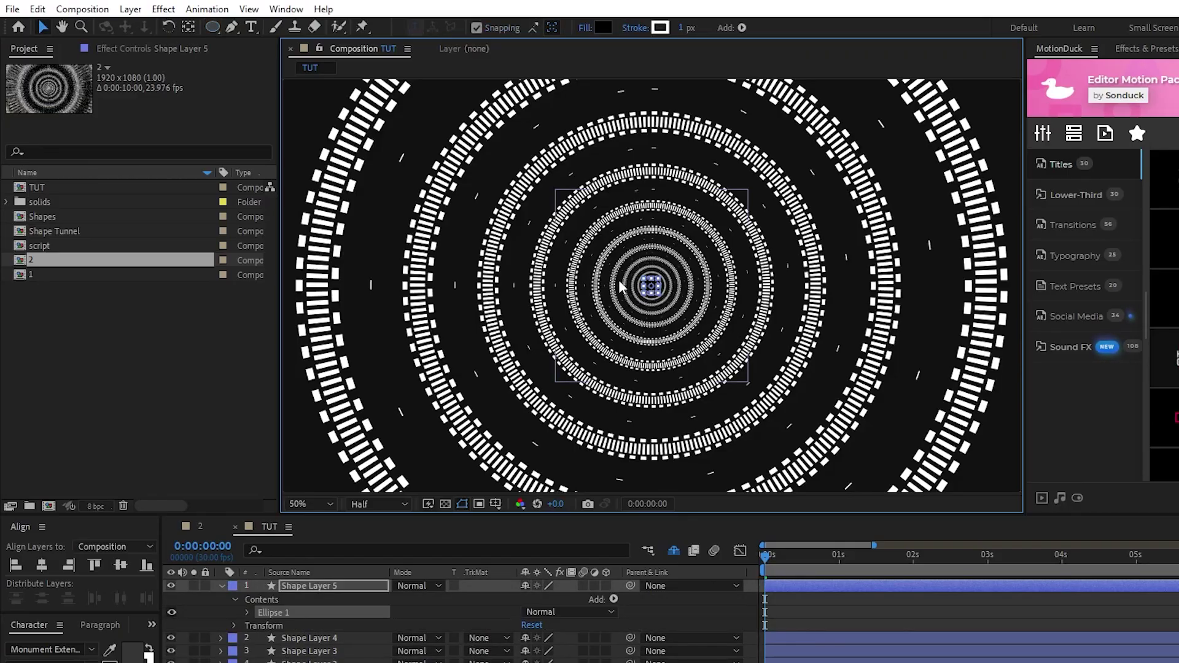
{"action": "left_click", "coordinate": [189, 27]}
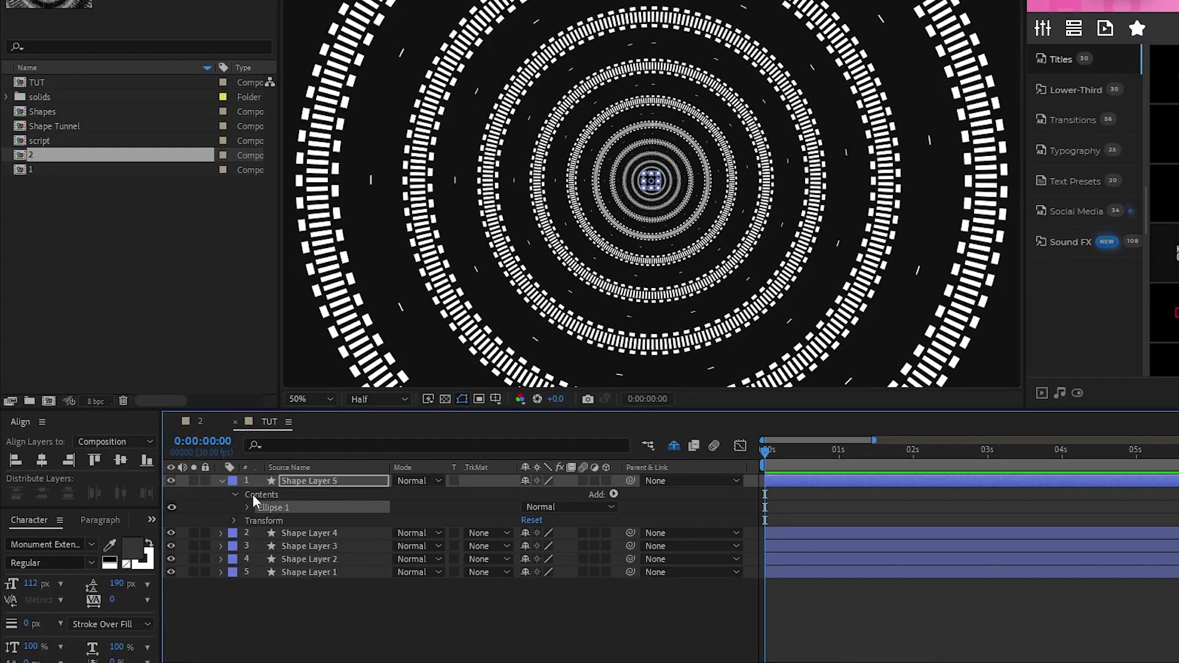
{"action": "left_click", "coordinate": [43, 458]}
{"action": "left_click", "coordinate": [121, 461]}
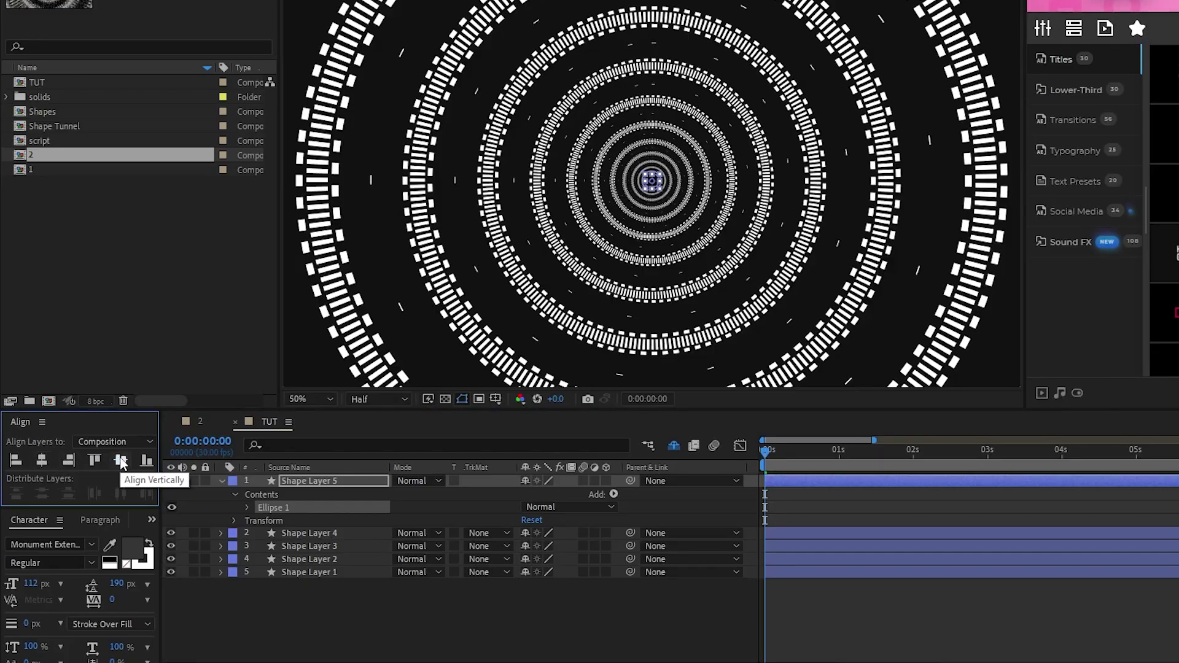
{"action": "left_click", "coordinate": [483, 625]}
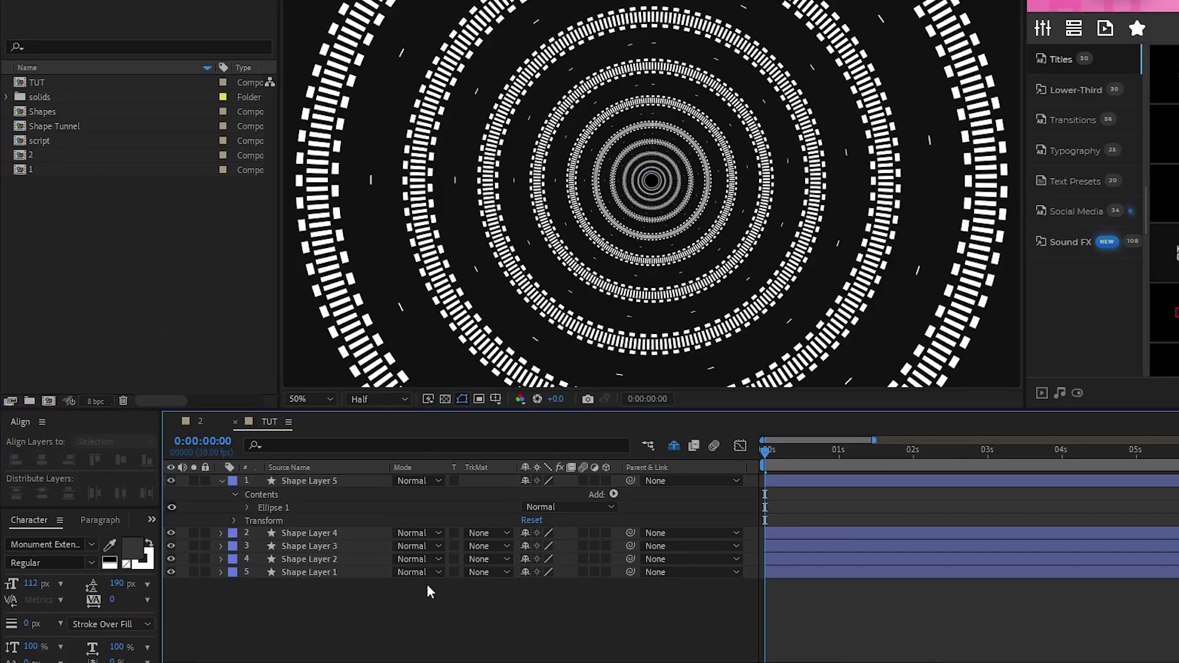
Copy Repeater 1 from Shape Layer 4 into Shape Layer 5's ellipse
{"action": "left_click", "coordinate": [323, 484]}
{"action": "left_click", "coordinate": [247, 508]}
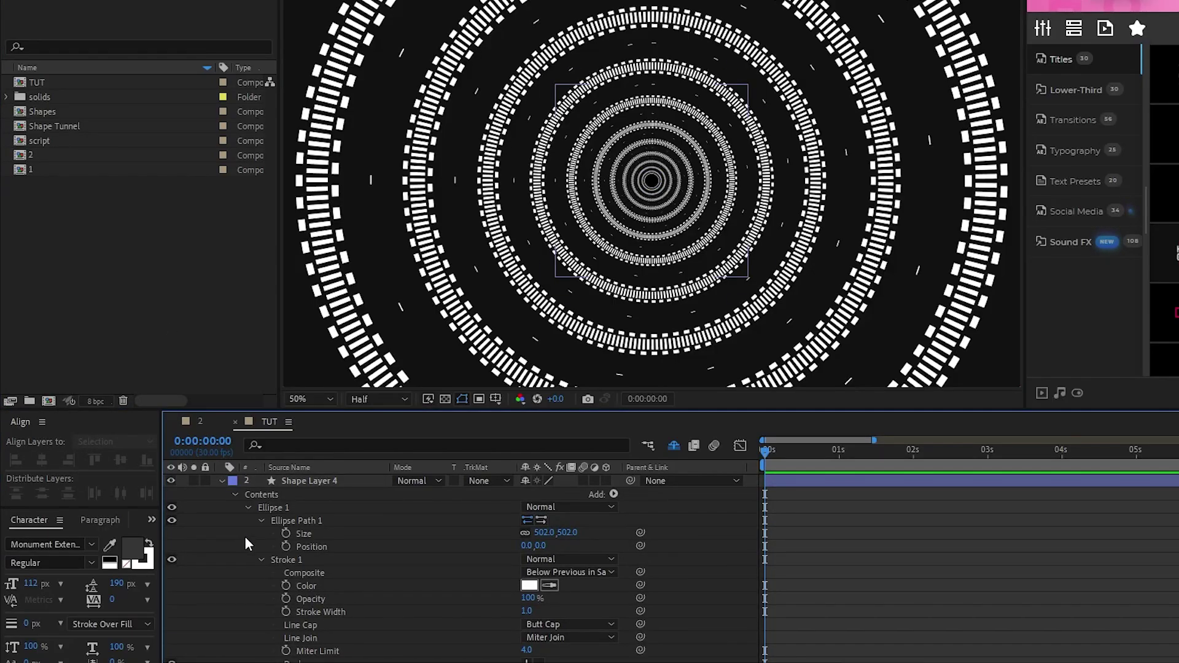
{"action": "scroll", "coordinate": [246, 537], "scroll_direction": "down", "scroll_amount": 3}
{"action": "left_click", "coordinate": [296, 599]}
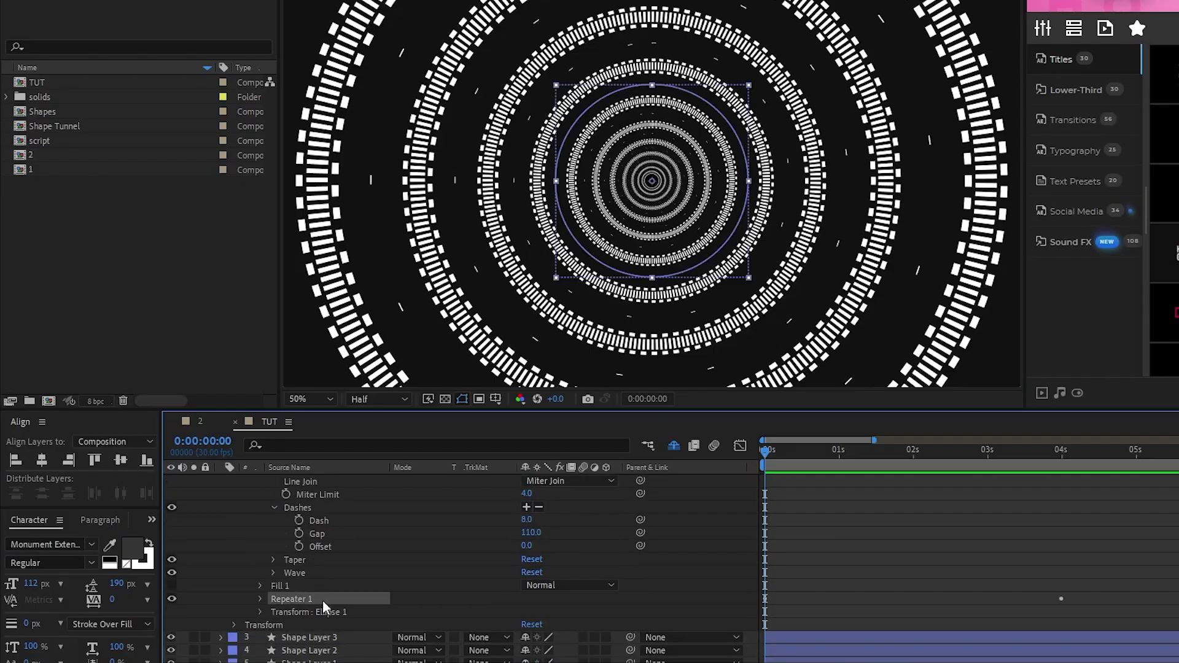
{"action": "scroll", "coordinate": [299, 600], "scroll_direction": "up", "scroll_amount": 5}
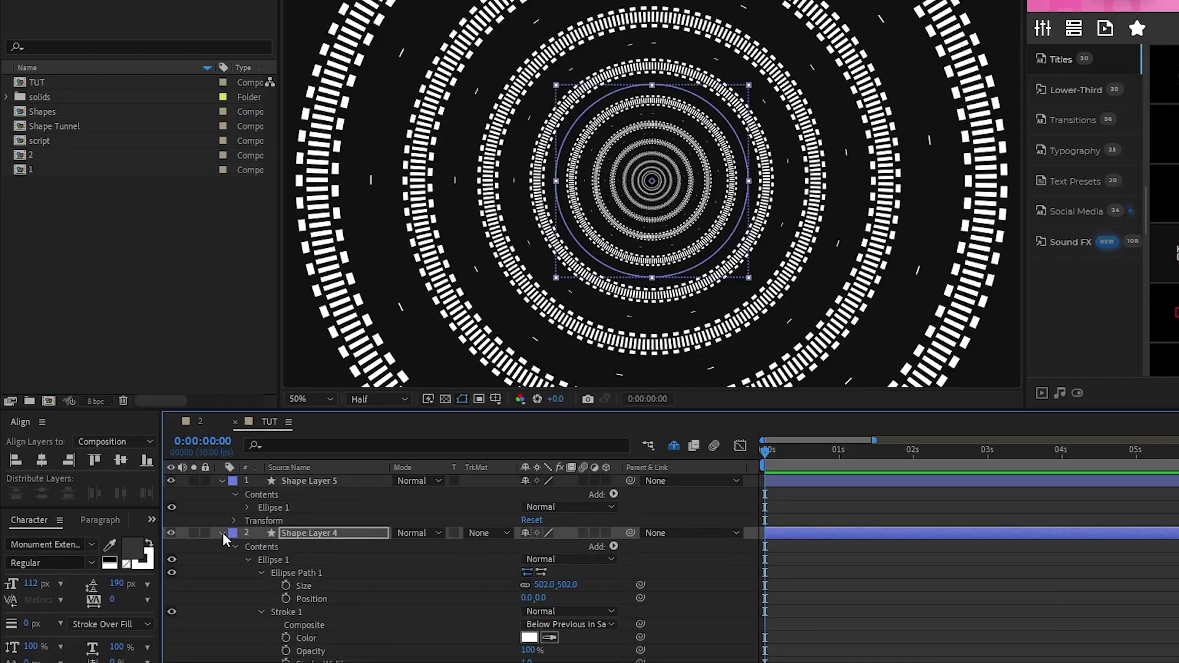
{"action": "left_click", "coordinate": [247, 508]}
{"action": "left_click", "coordinate": [288, 506]}
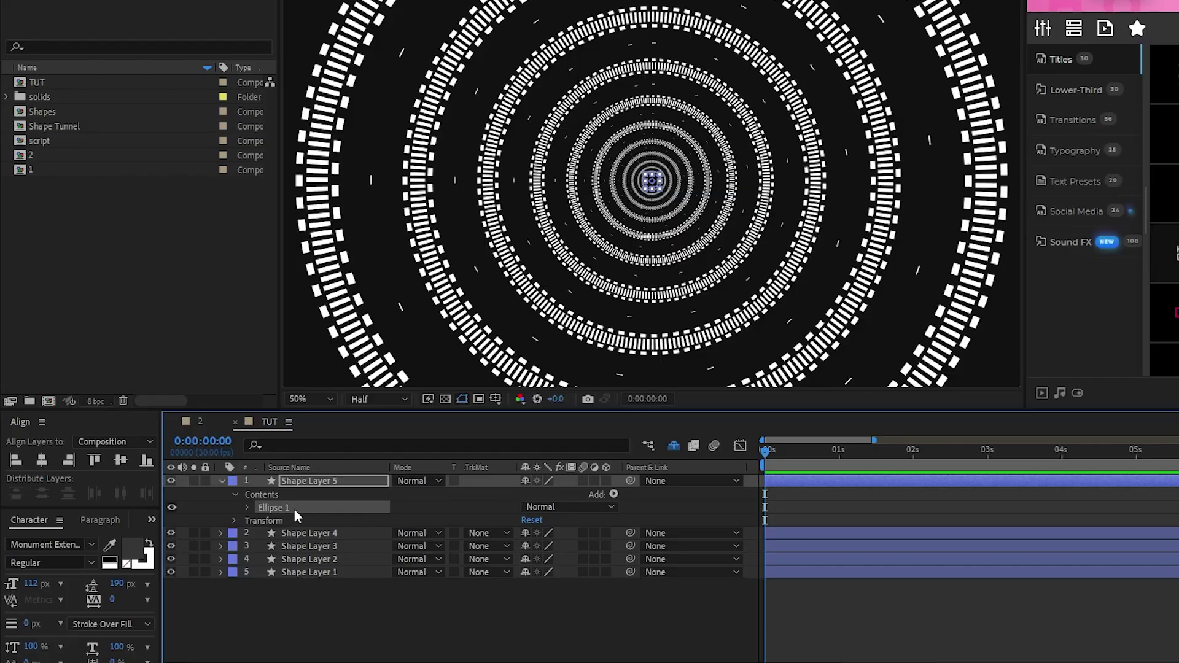
{"action": "left_click", "coordinate": [293, 509], "text": "ctrl"}
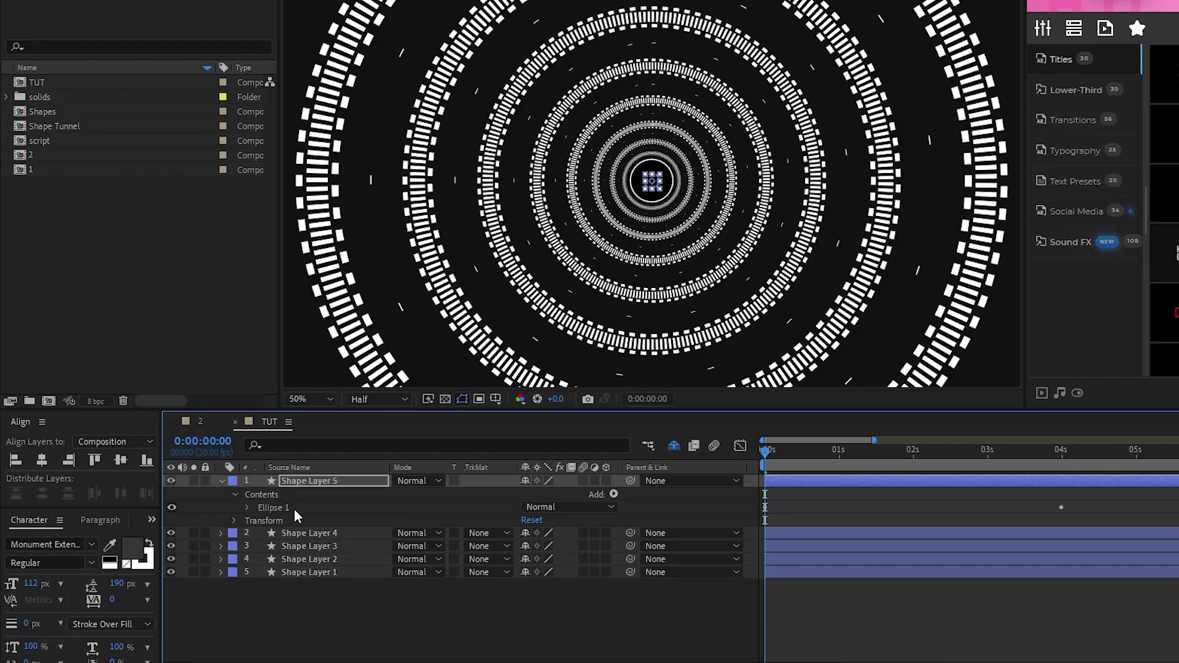
Set Shape Layer 5's ellipse to size 38 and position x 167, spreading circles rightward
{"action": "left_click", "coordinate": [247, 508]}
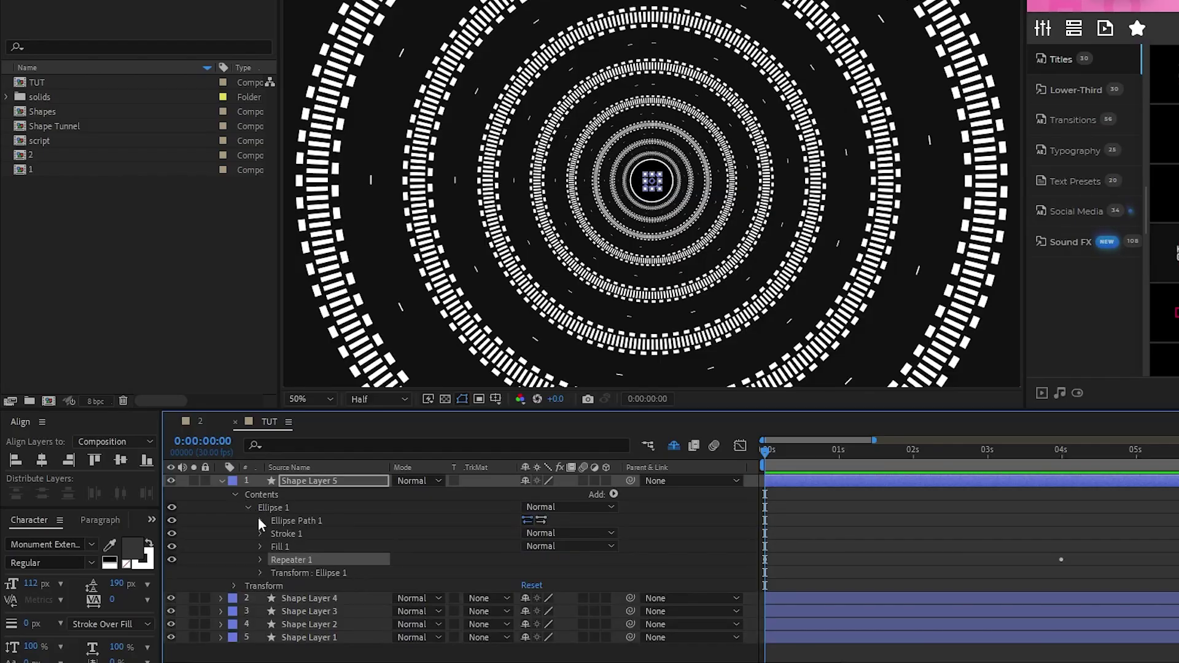
{"action": "left_click", "coordinate": [259, 520]}
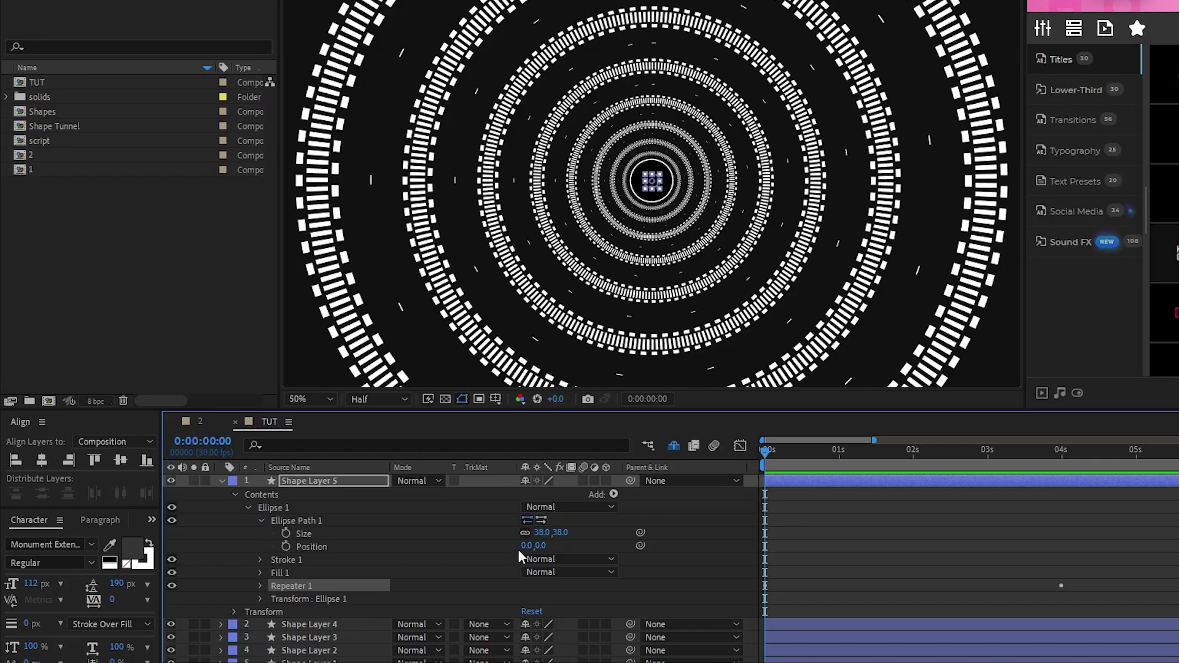
{"action": "left_click_drag", "start_coordinate": [522, 547], "coordinate": [664, 559]}
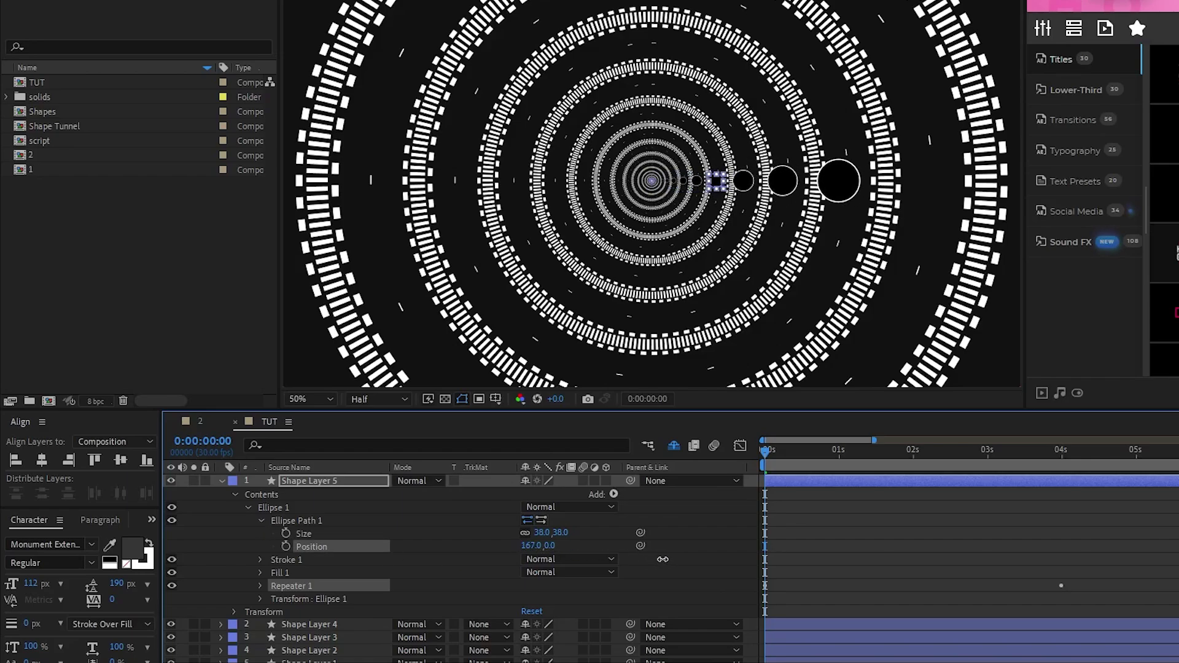
Duplicate it as Shape Layer 6 and set its ellipse position x to -167
{"action": "left_click", "coordinate": [301, 481]}
{"action": "key", "text": "ctrl+d"}
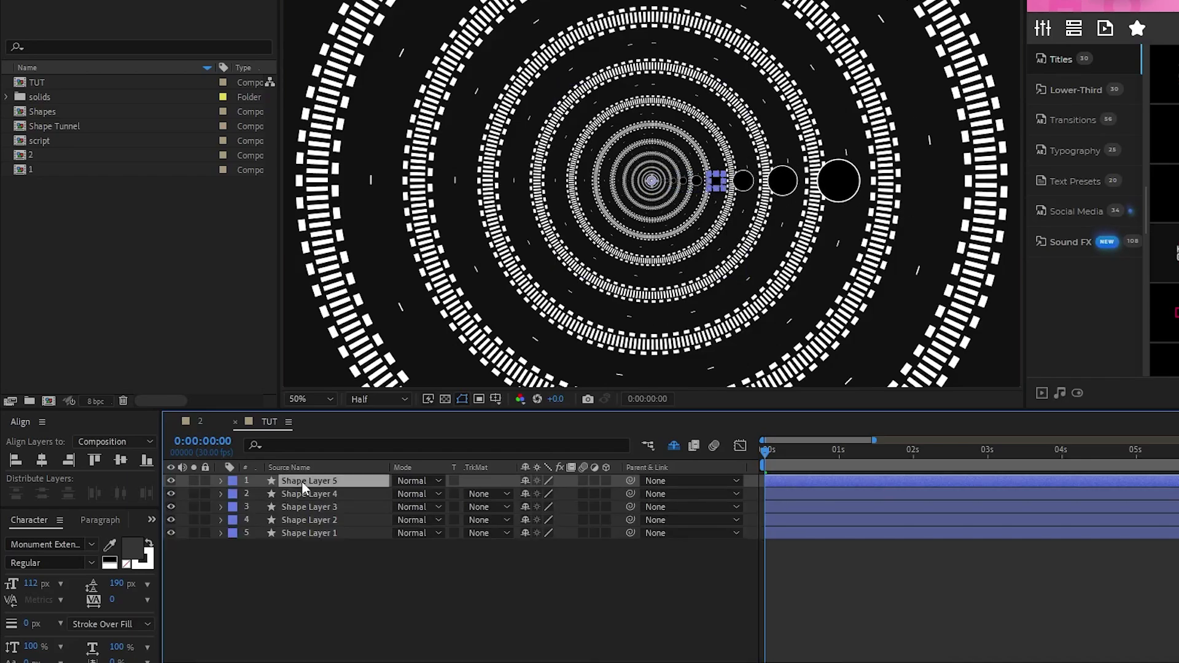
{"action": "left_click", "coordinate": [222, 480]}
{"action": "left_click", "coordinate": [235, 495]}
{"action": "left_click", "coordinate": [248, 507]}
{"action": "left_click", "coordinate": [260, 521]}
{"action": "left_click_drag", "start_coordinate": [532, 547], "coordinate": [274, 547]}
{"action": "left_click", "coordinate": [433, 533]}
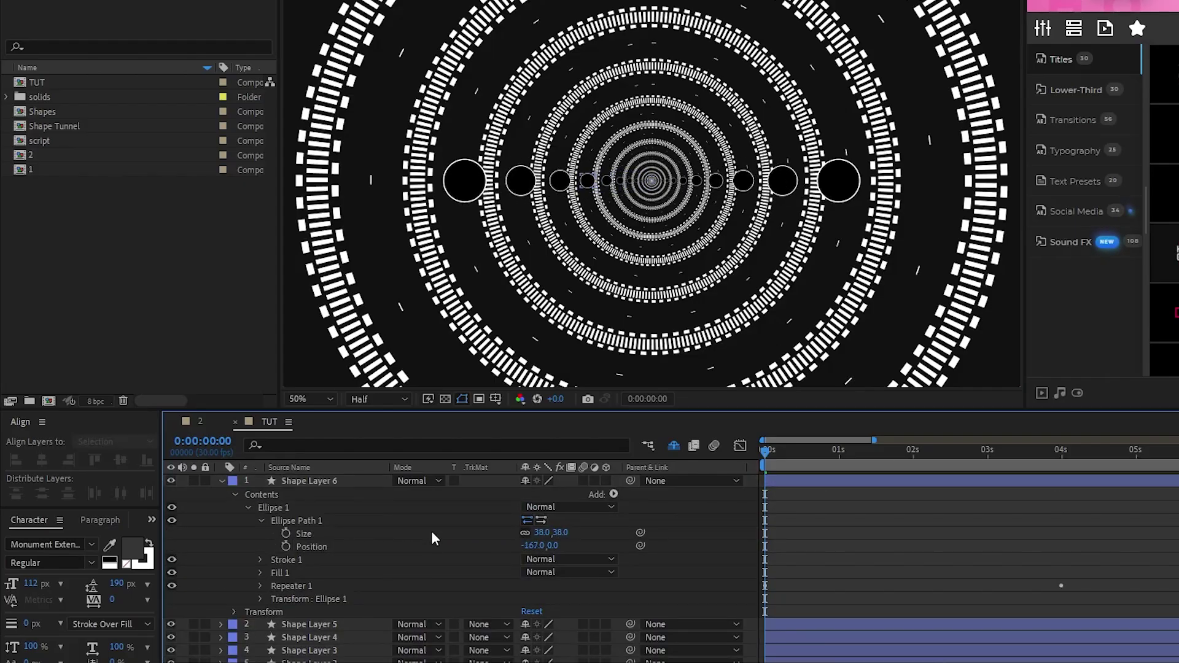
Draw a small square with the Rectangle Tool and centre it in the composition
{"action": "left_click", "coordinate": [222, 481]}
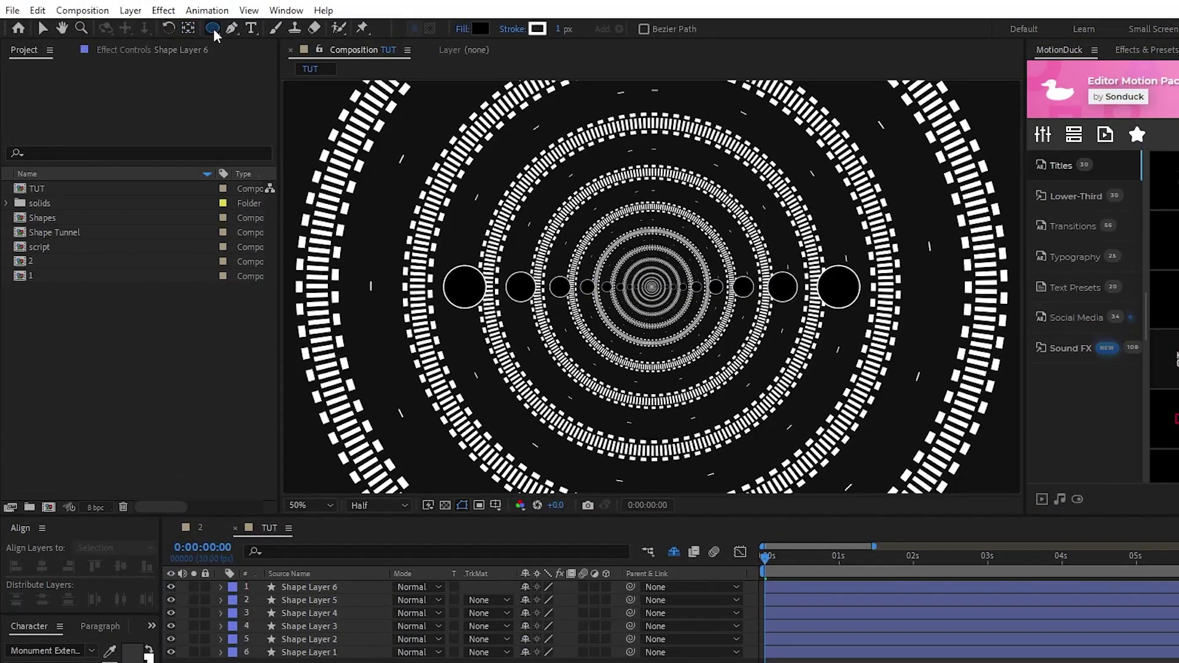
{"action": "left_click_drag", "start_coordinate": [212, 29], "coordinate": [282, 28]}
{"action": "left_click_drag", "start_coordinate": [645, 279], "coordinate": [662, 298]}
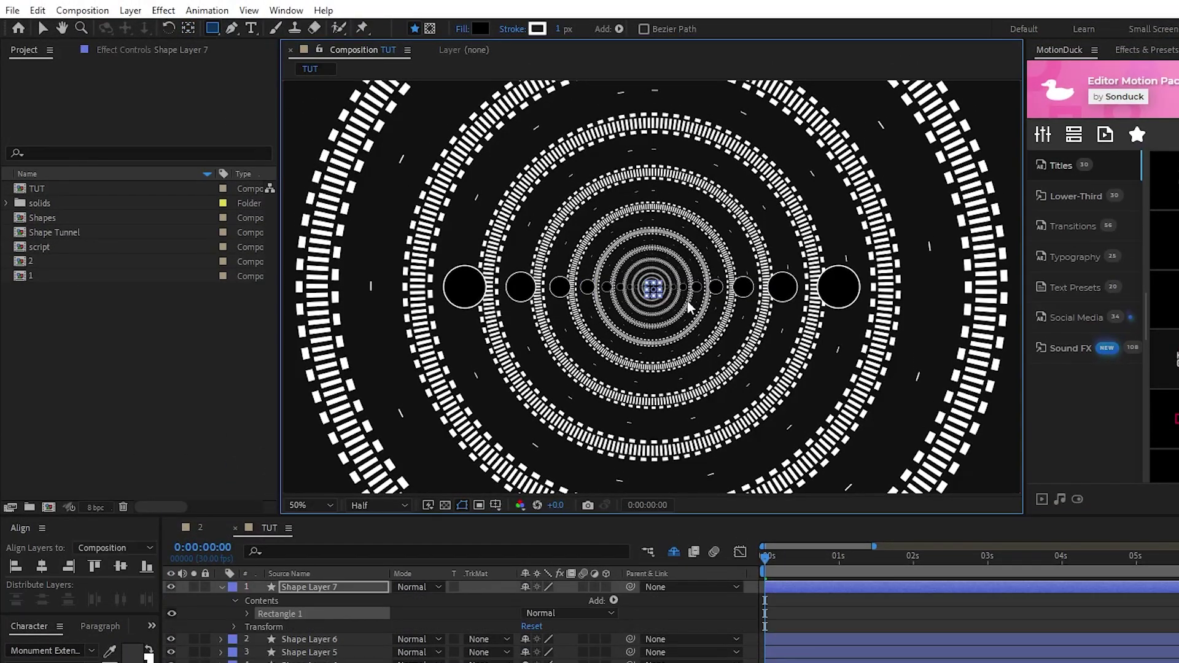
{"action": "key", "text": "v"}
{"action": "left_click", "coordinate": [49, 568]}
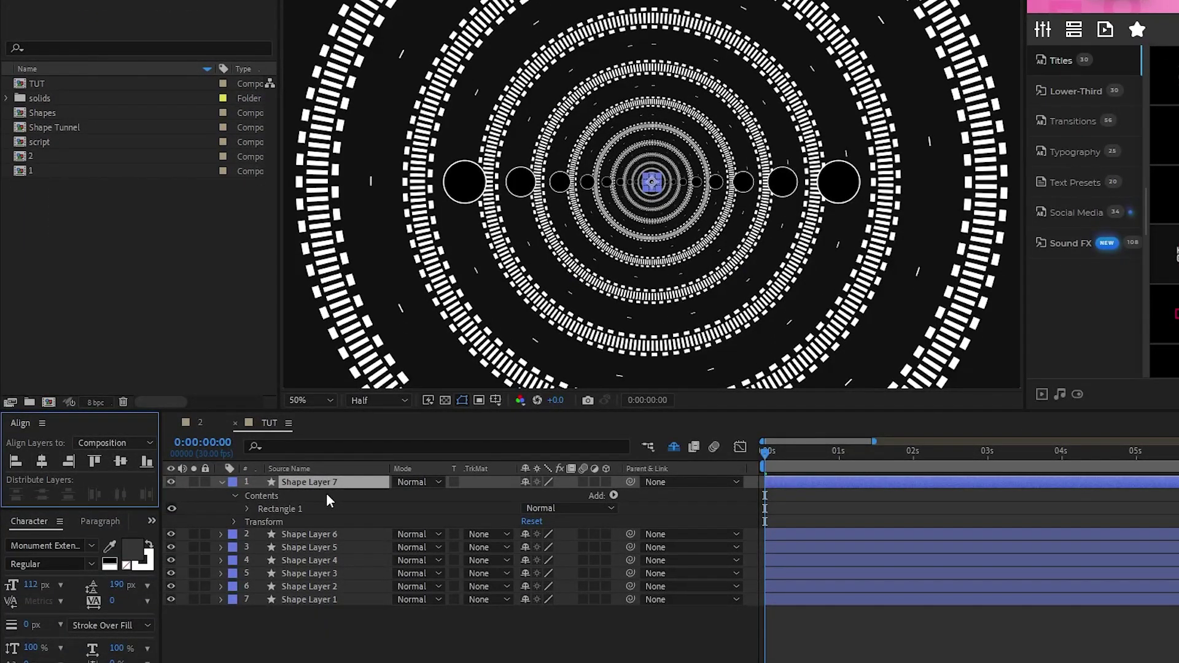
Set the square's Rectangle Path size to 24,24 and position 0,-175, then duplicate the layer
{"action": "left_click", "coordinate": [279, 612]}
{"action": "left_click", "coordinate": [247, 508]}
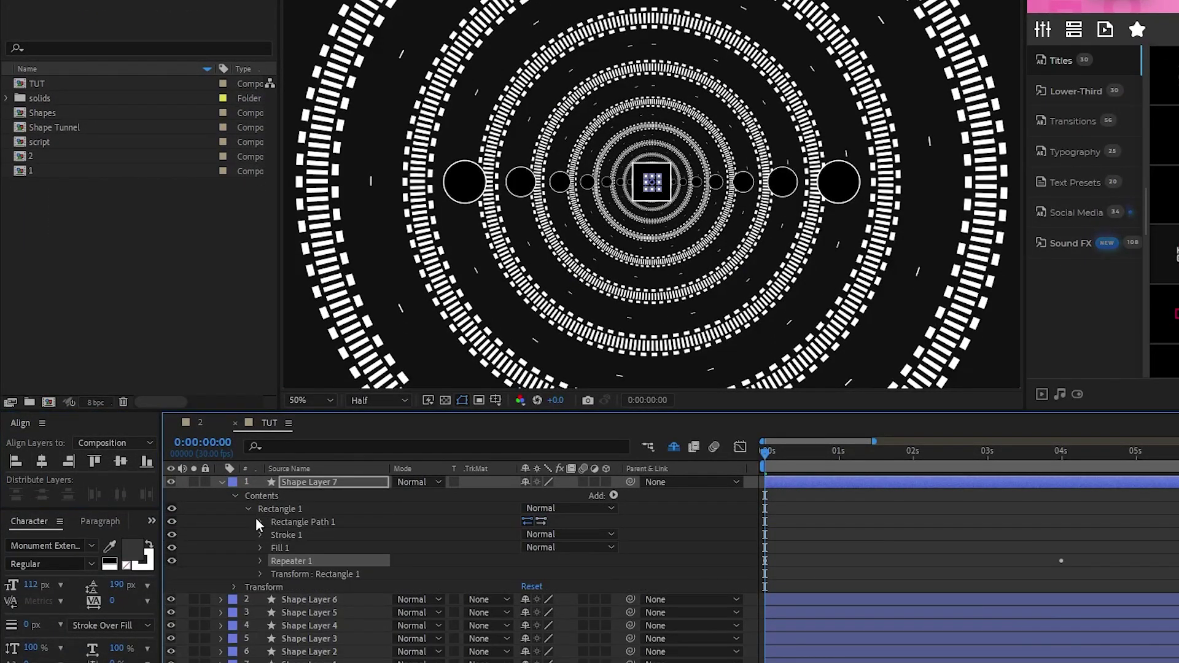
{"action": "left_click", "coordinate": [260, 521]}
{"action": "left_click", "coordinate": [280, 508]}
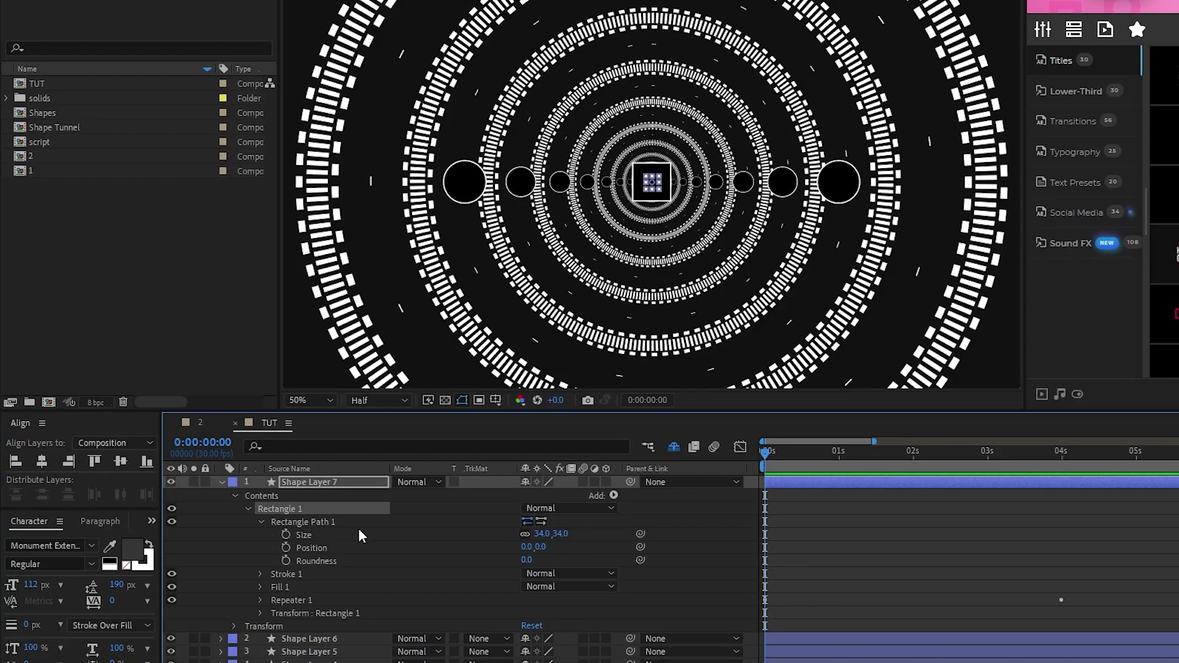
{"action": "left_click_drag", "start_coordinate": [542, 533], "coordinate": [530, 534]}
{"action": "left_click", "coordinate": [584, 536]}
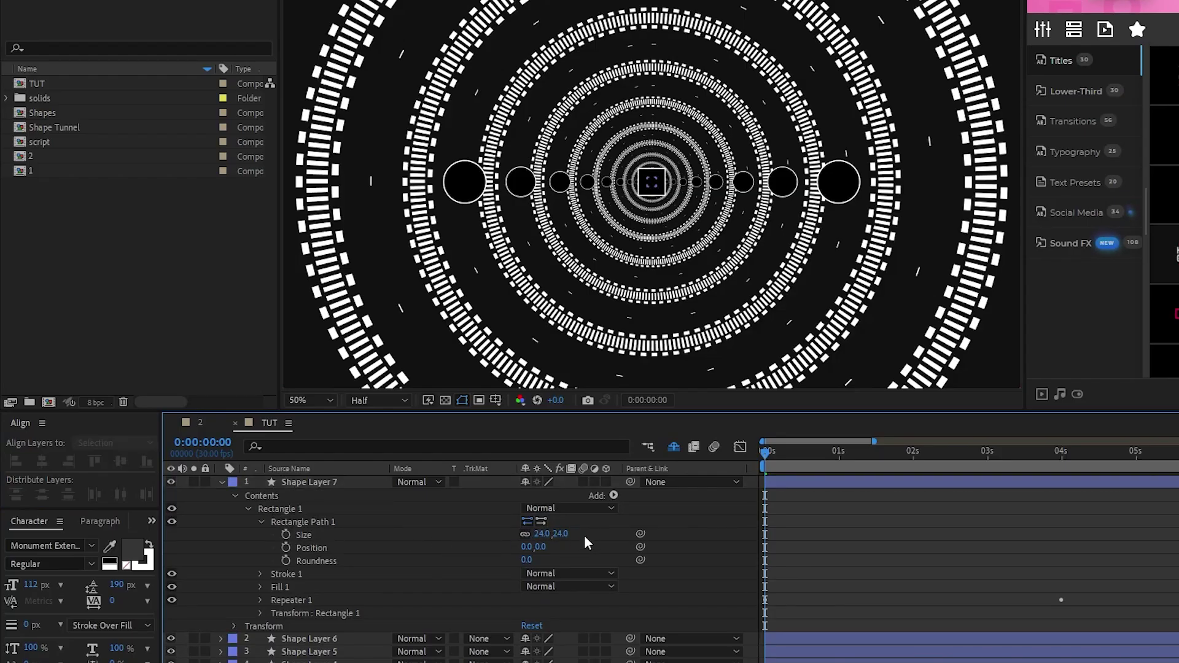
{"action": "left_click_drag", "start_coordinate": [546, 549], "coordinate": [432, 528]}
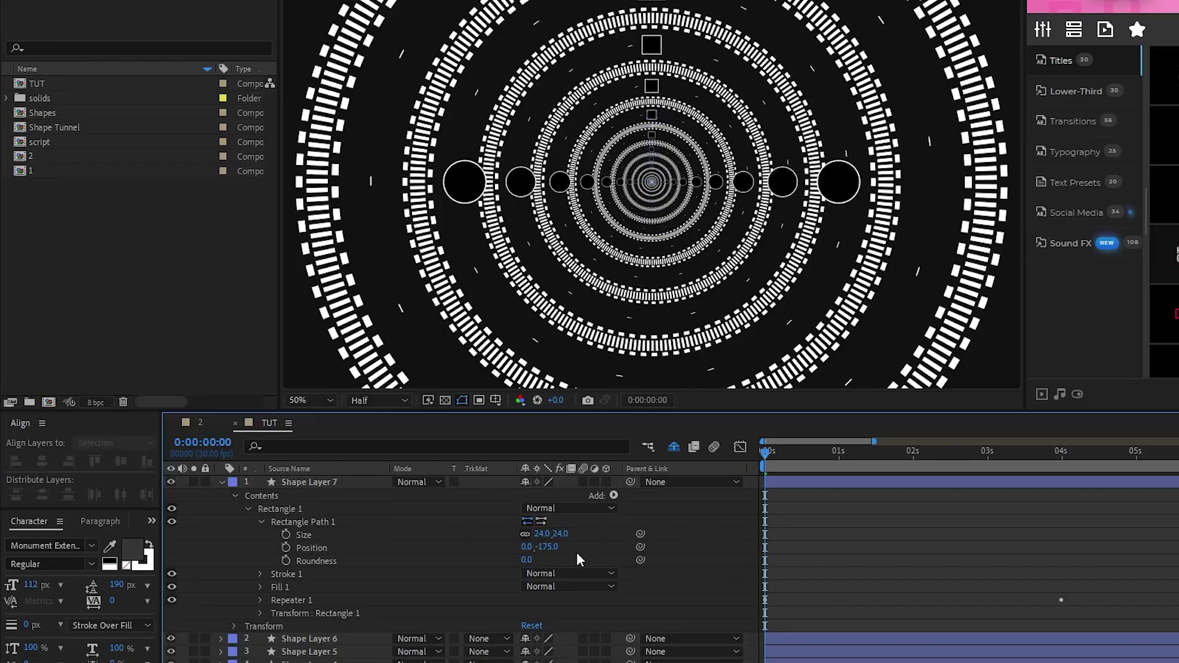
{"action": "left_click", "coordinate": [310, 481]}
{"action": "key", "text": "ctrl+d"}
Change Shape Layer 8's rectangle path position so its squares run downward from centre
{"action": "left_click", "coordinate": [221, 495]}
{"action": "left_click", "coordinate": [222, 482]}
{"action": "left_click", "coordinate": [235, 495]}
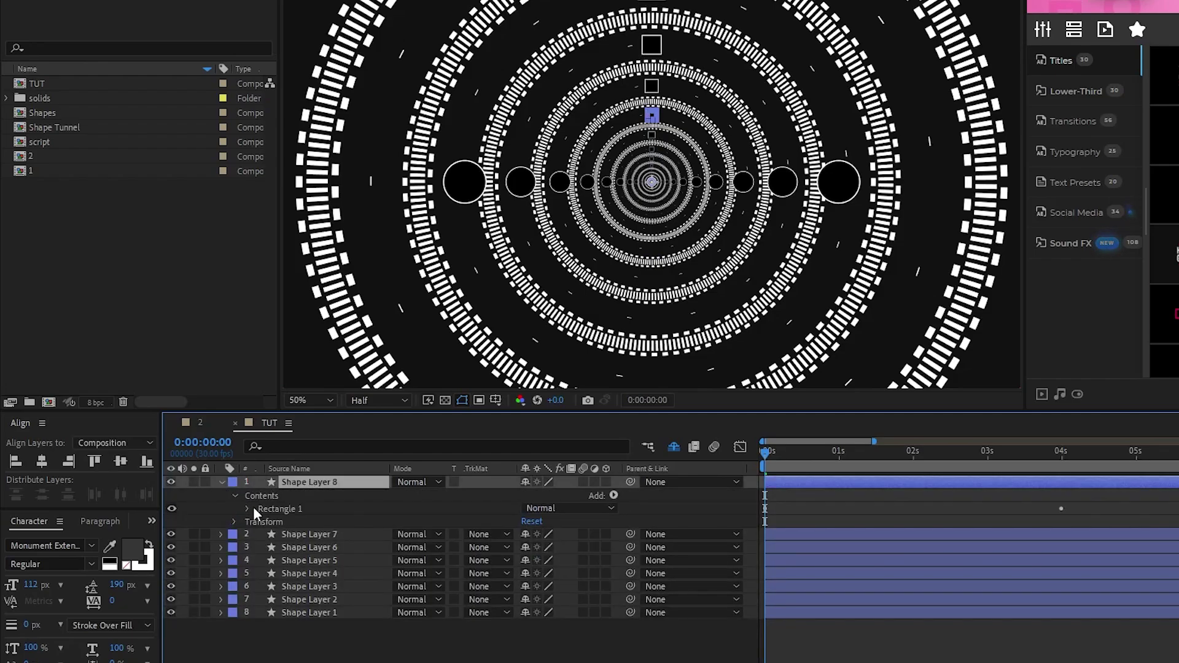
{"action": "left_click", "coordinate": [249, 509]}
{"action": "left_click", "coordinate": [261, 521]}
{"action": "left_click_drag", "start_coordinate": [543, 546], "coordinate": [801, 559]}
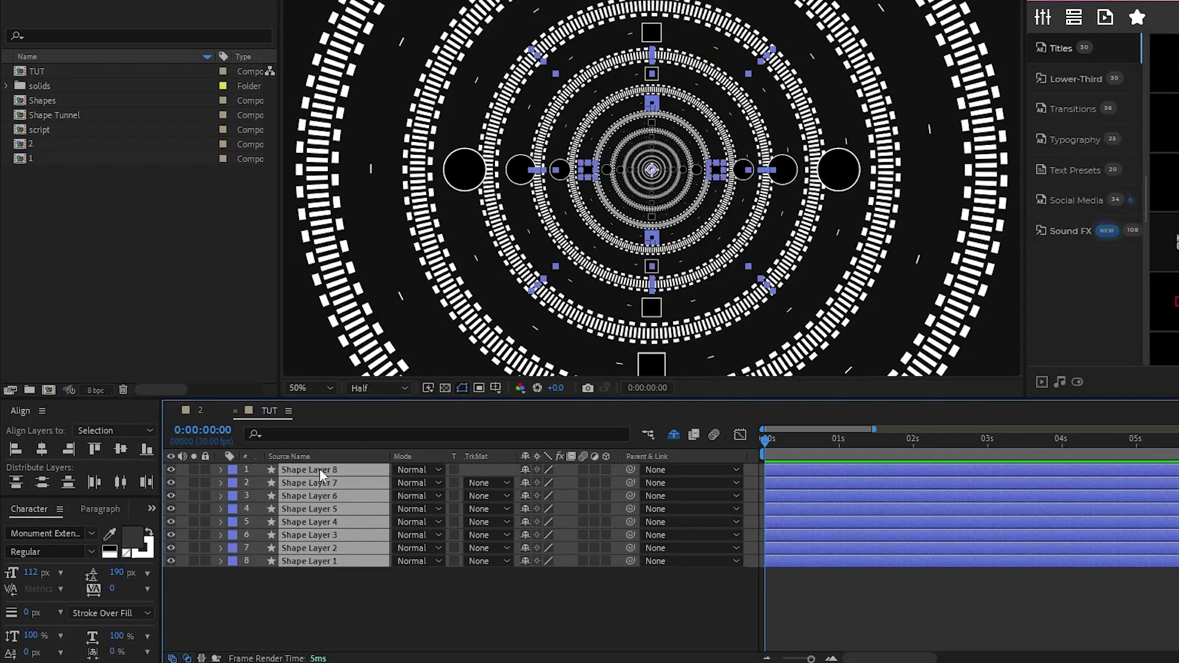
Pre-compose all eight shape layers into a composition named Shapes
{"action": "right_click", "coordinate": [319, 469]}
{"action": "left_click", "coordinate": [400, 384]}
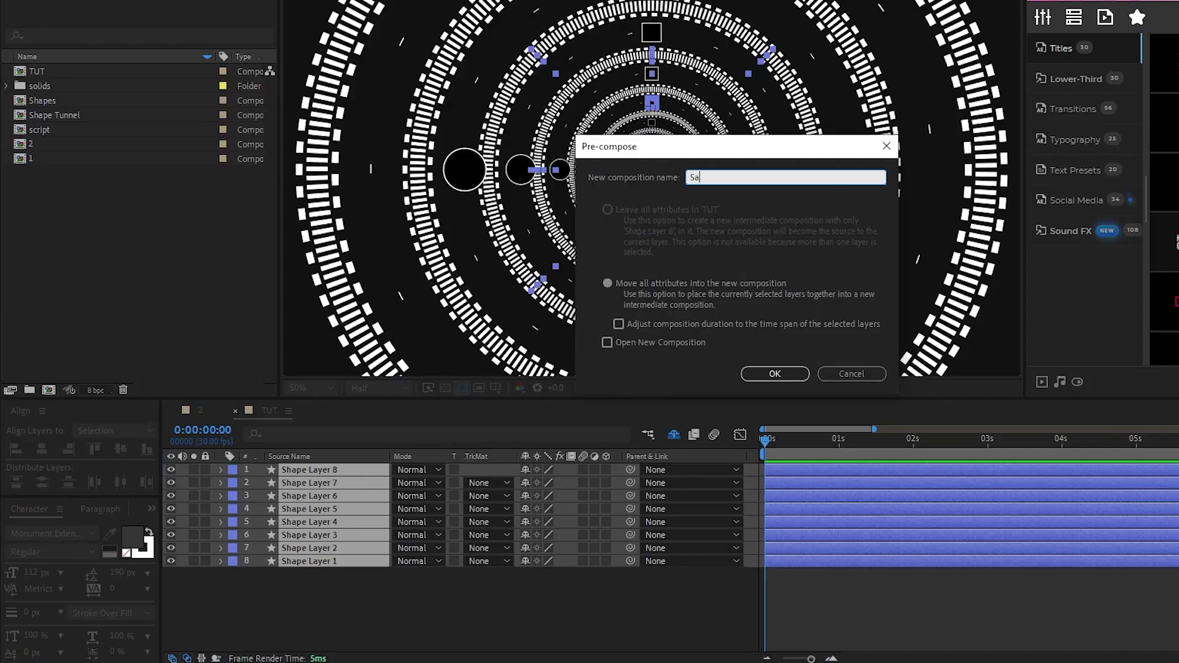
{"action": "left_click", "coordinate": [775, 374]}
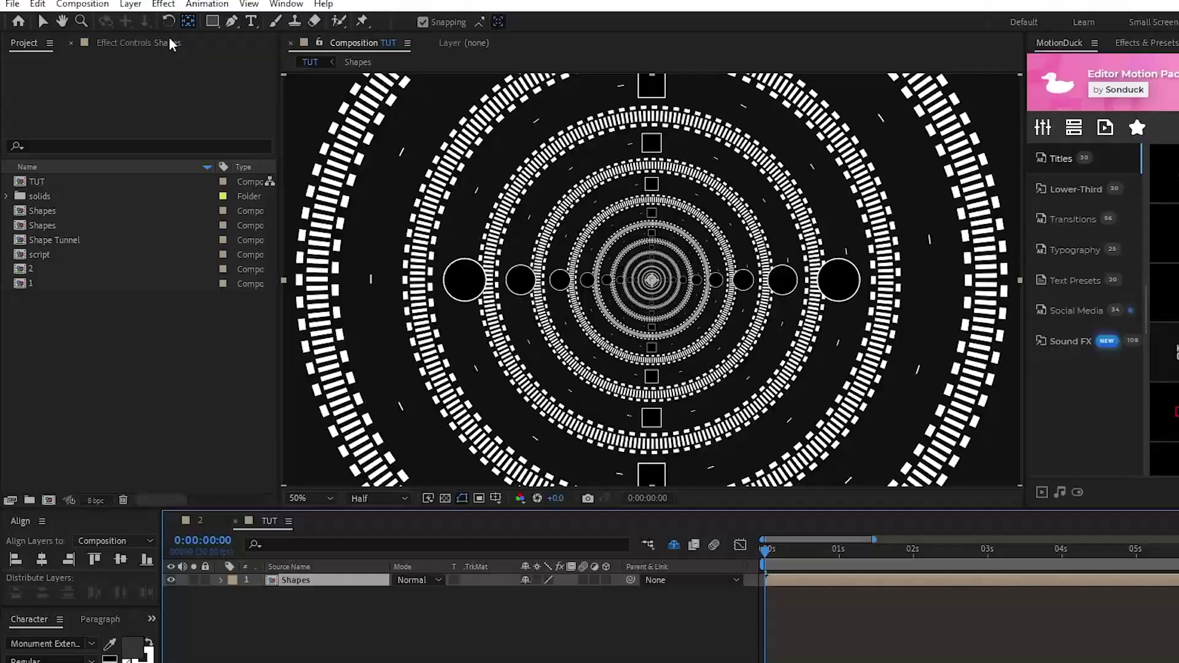
Apply Shift Channels to the Shapes layer, turning off green and blue to keep red
{"action": "left_click", "coordinate": [163, 8]}
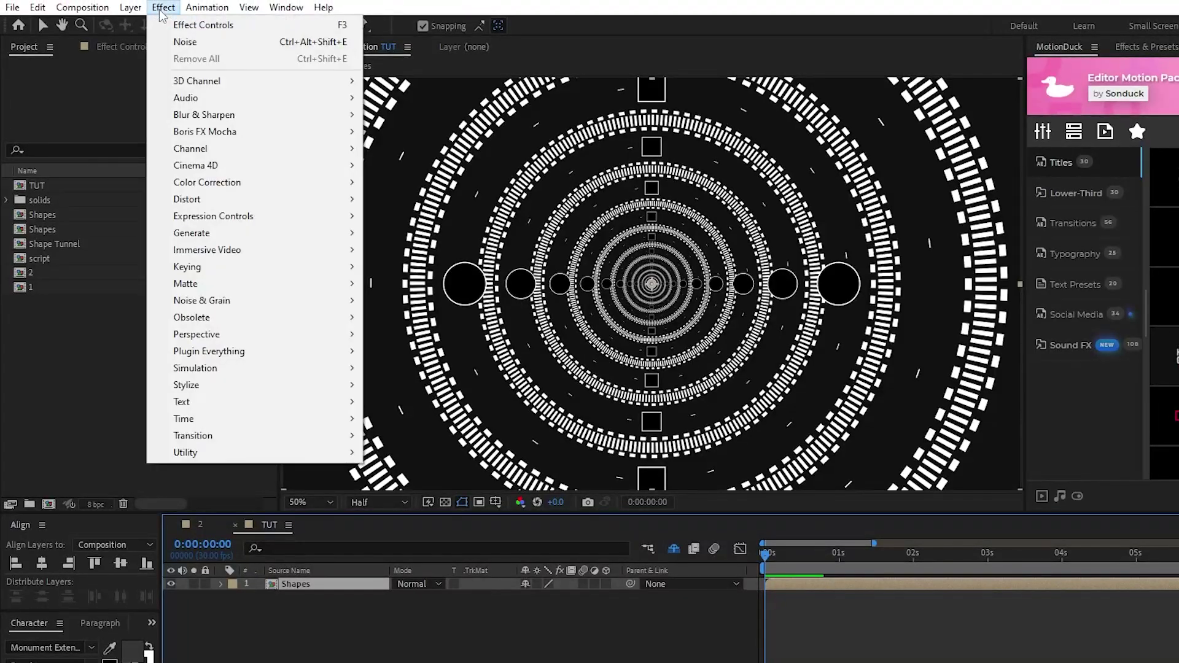
{"action": "mouse_move", "coordinate": [246, 158]}
{"action": "left_click", "coordinate": [470, 331]}
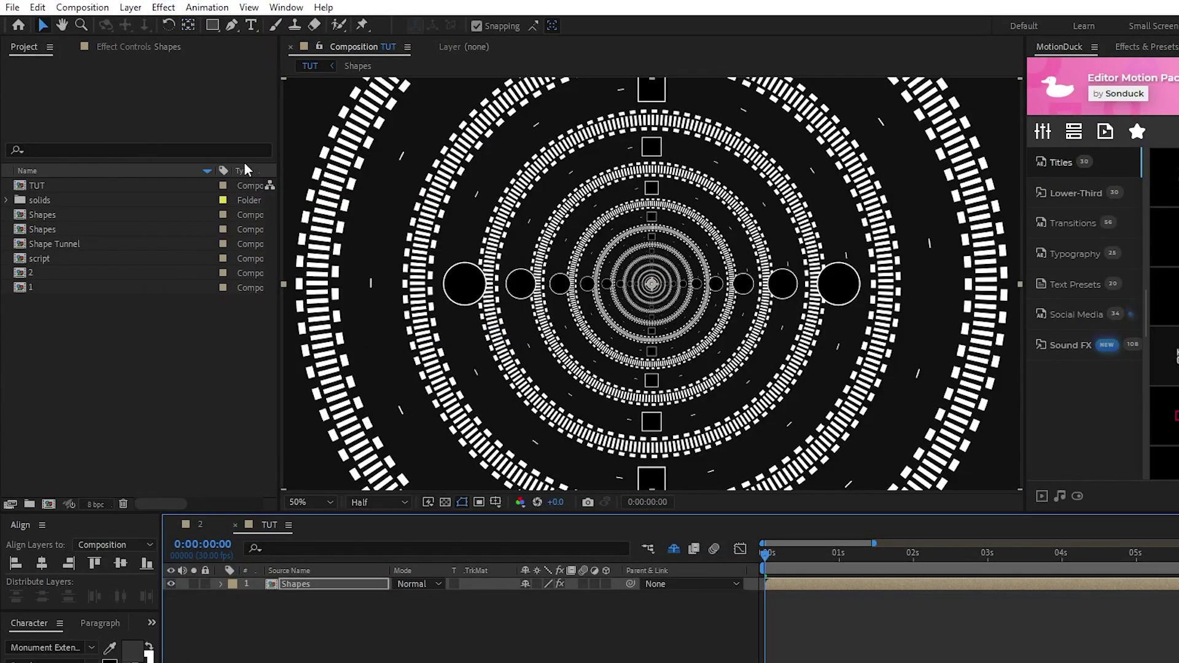
{"action": "left_click", "coordinate": [178, 118]}
{"action": "left_click", "coordinate": [184, 291]}
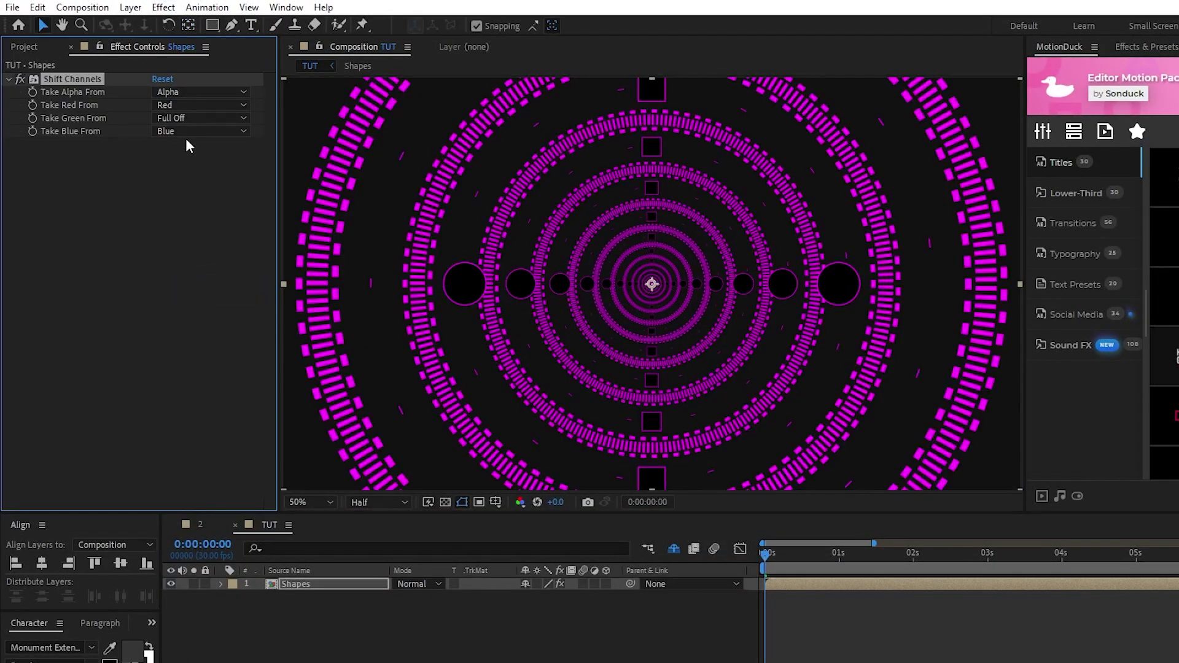
{"action": "left_click", "coordinate": [186, 131]}
{"action": "left_click", "coordinate": [191, 301]}
Duplicate the Shapes layer and set the copy to show only the green channel
{"action": "left_click", "coordinate": [289, 583]}
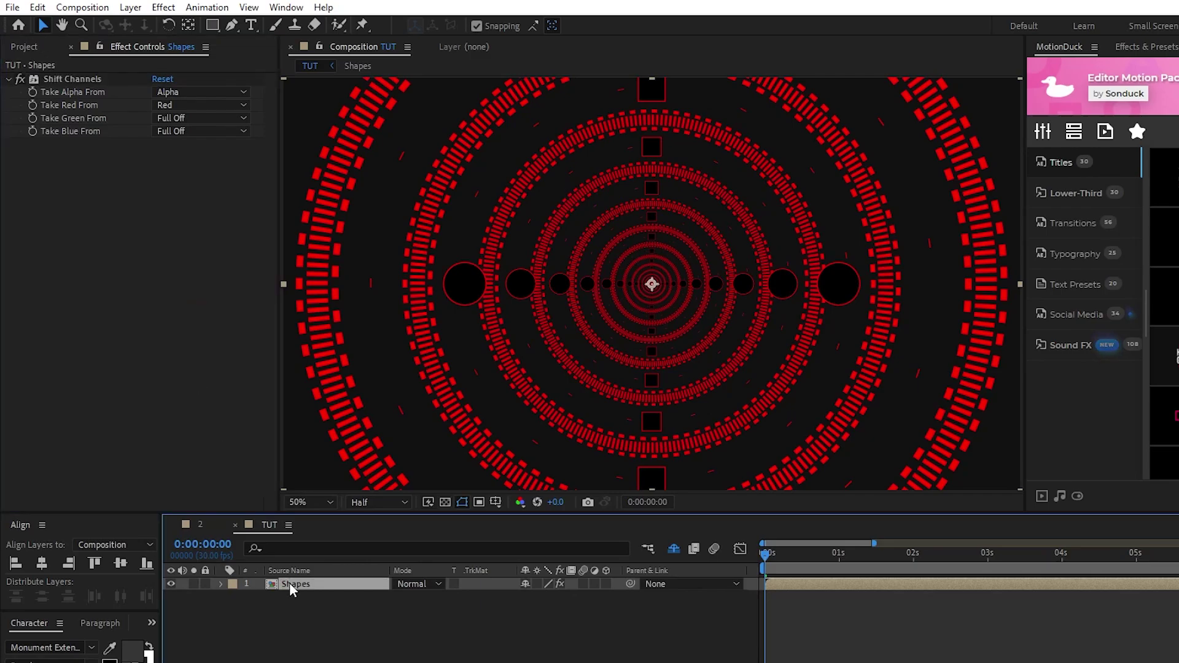
{"action": "key", "text": "ctrl+d"}
{"action": "left_click", "coordinate": [189, 108]}
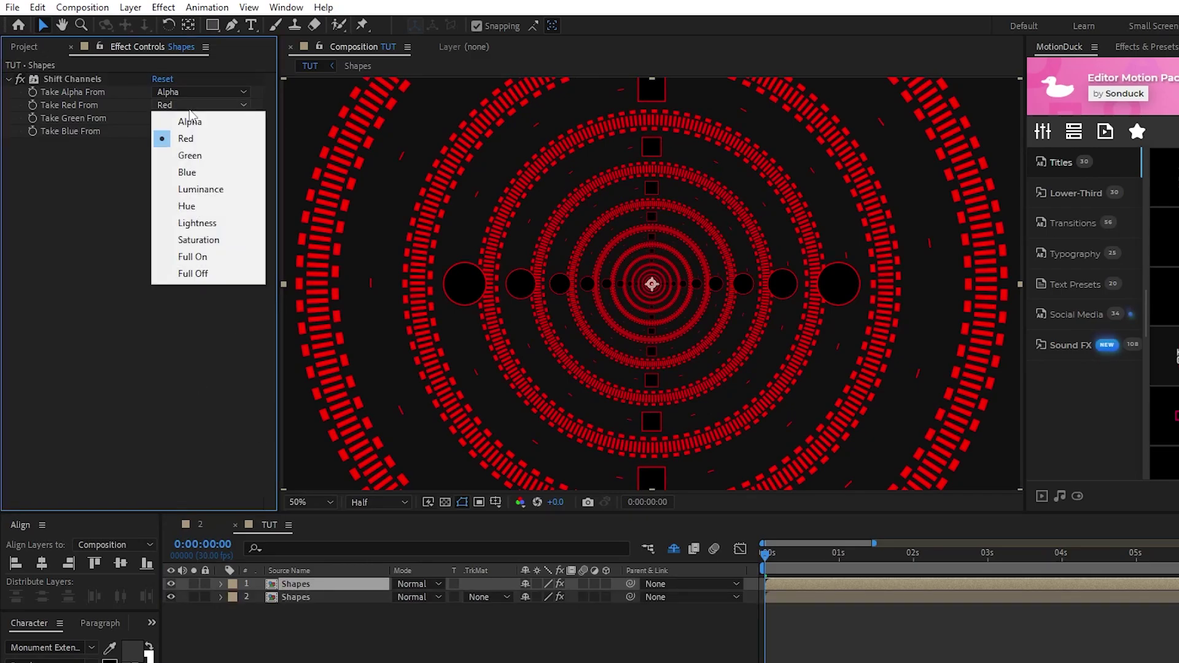
{"action": "left_click", "coordinate": [190, 270]}
{"action": "left_click", "coordinate": [192, 117]}
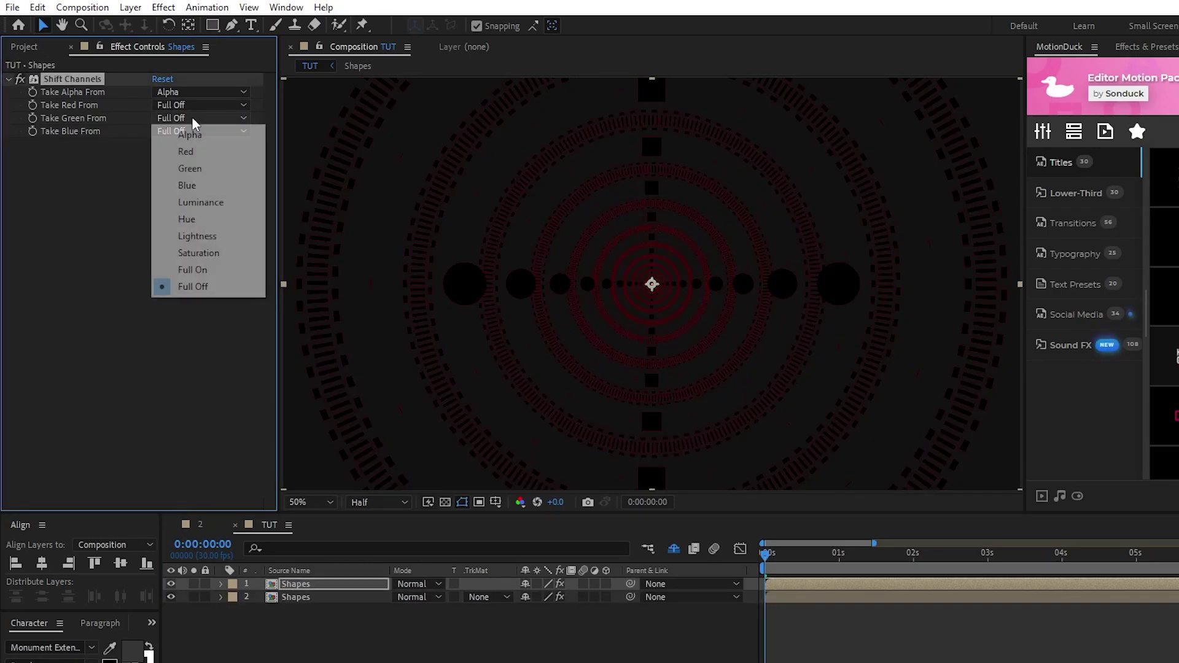
{"action": "left_click", "coordinate": [190, 168]}
Duplicate again and set the new copy to show only the blue channel
{"action": "left_click", "coordinate": [289, 584]}
{"action": "key", "text": "ctrl+d"}
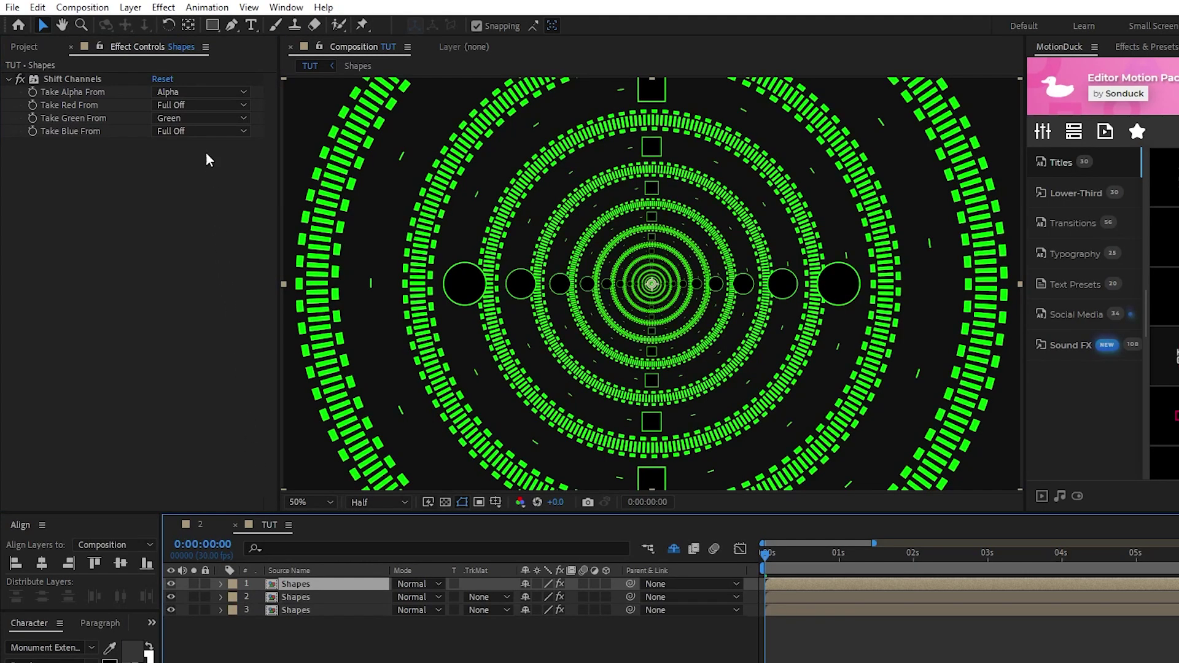
{"action": "left_click", "coordinate": [195, 121]}
{"action": "left_click", "coordinate": [208, 285]}
{"action": "left_click", "coordinate": [187, 131]}
{"action": "left_click", "coordinate": [200, 198]}
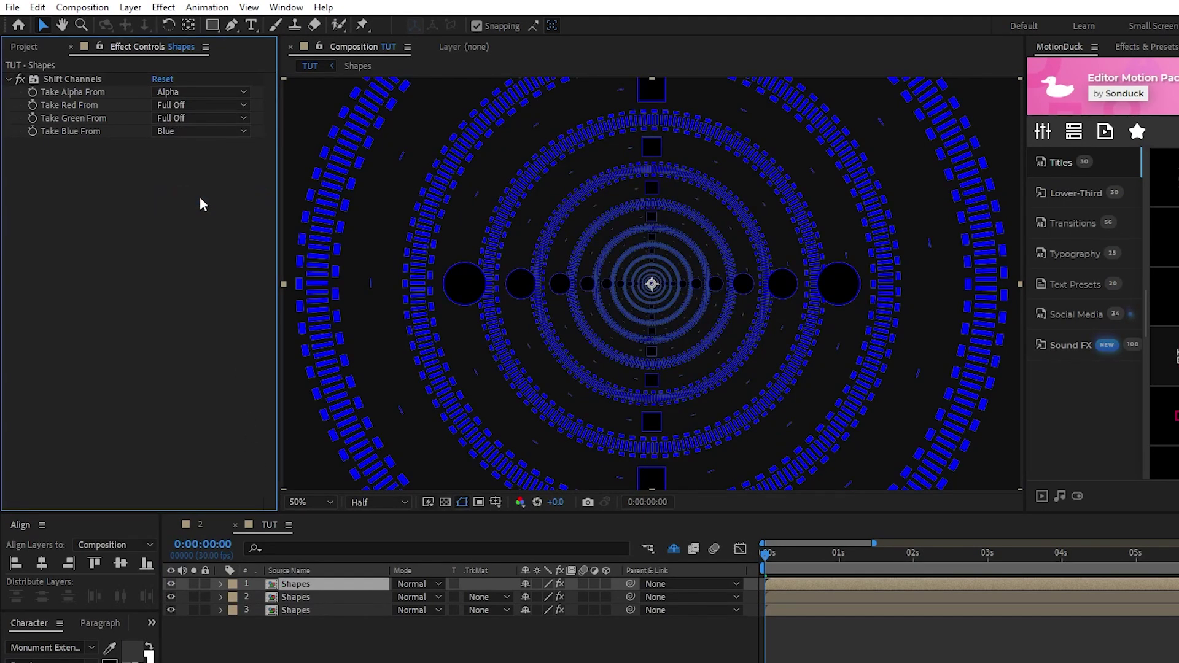
Set the top two Shapes layers to Screen blending mode
{"action": "left_click", "coordinate": [314, 596], "text": "ctrl"}
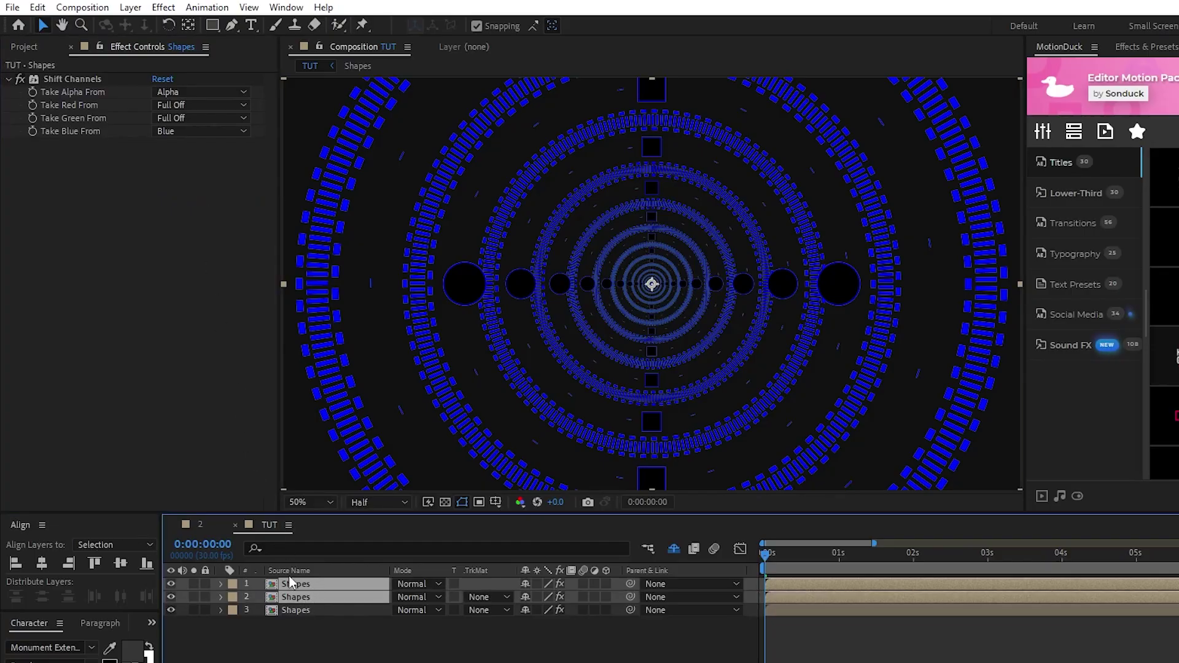
{"action": "left_click", "coordinate": [403, 582]}
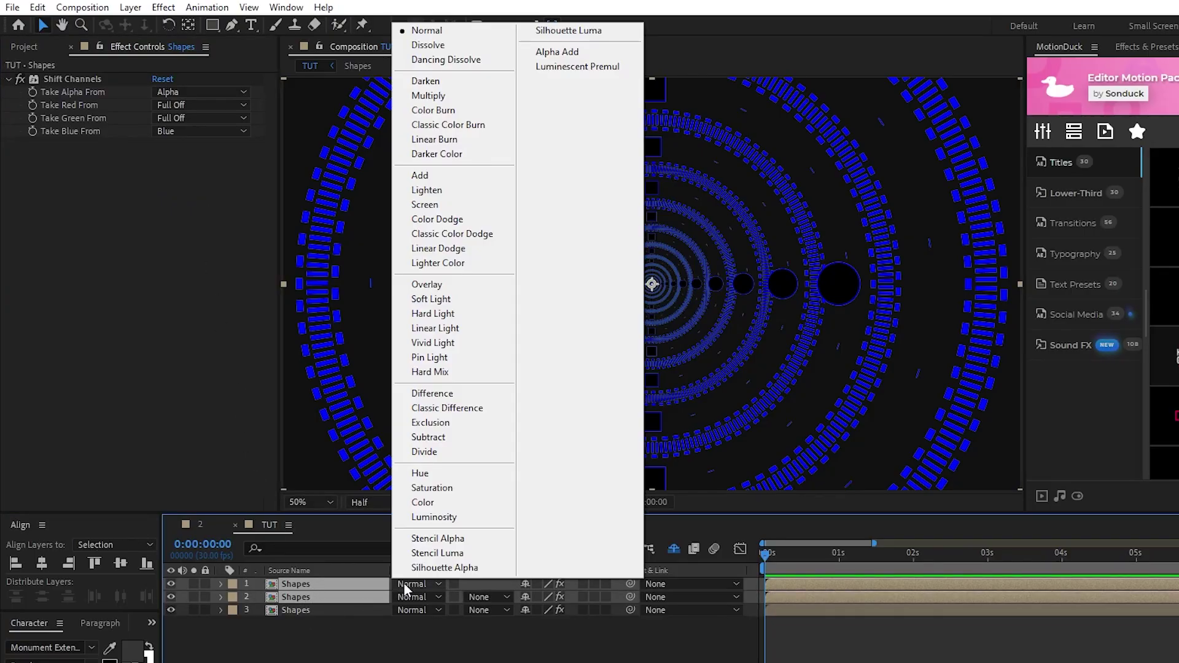
{"action": "left_click", "coordinate": [420, 206]}
{"action": "key", "text": "F2"}
Nudge the top Shapes copy's Position Y for a colour offset and reveal the second copy's Position
{"action": "left_click", "coordinate": [307, 586]}
{"action": "key", "text": "p"}
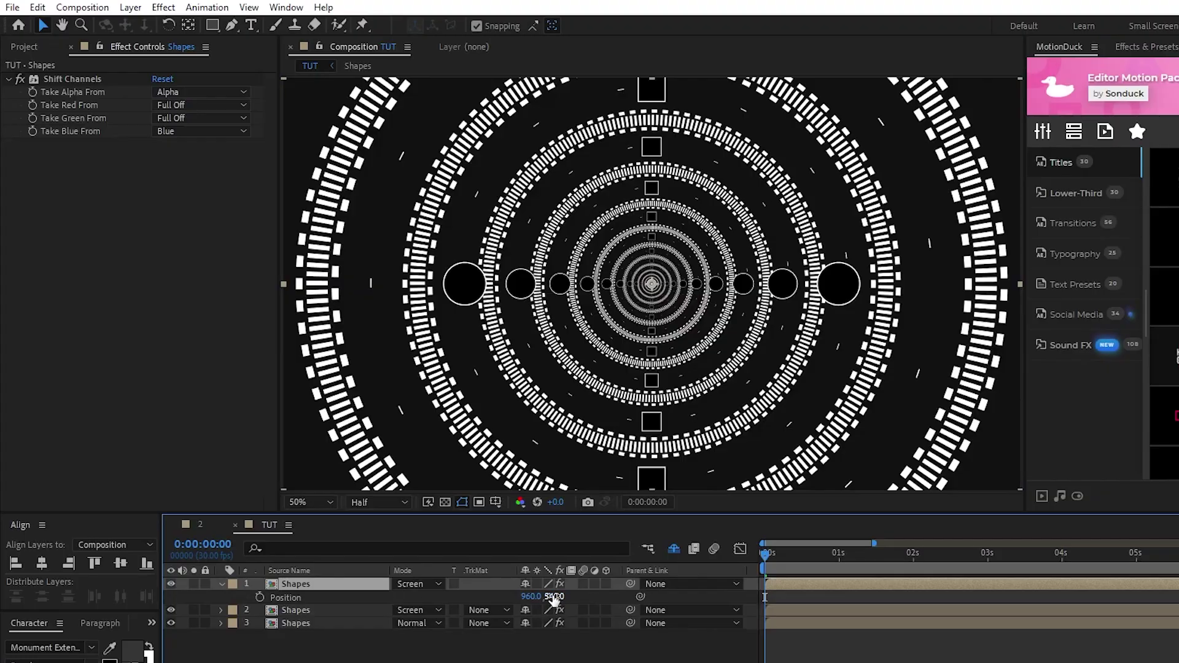
{"action": "left_click_drag", "start_coordinate": [555, 600], "coordinate": [562, 620]}
{"action": "left_click", "coordinate": [307, 609]}
{"action": "key", "text": "p"}
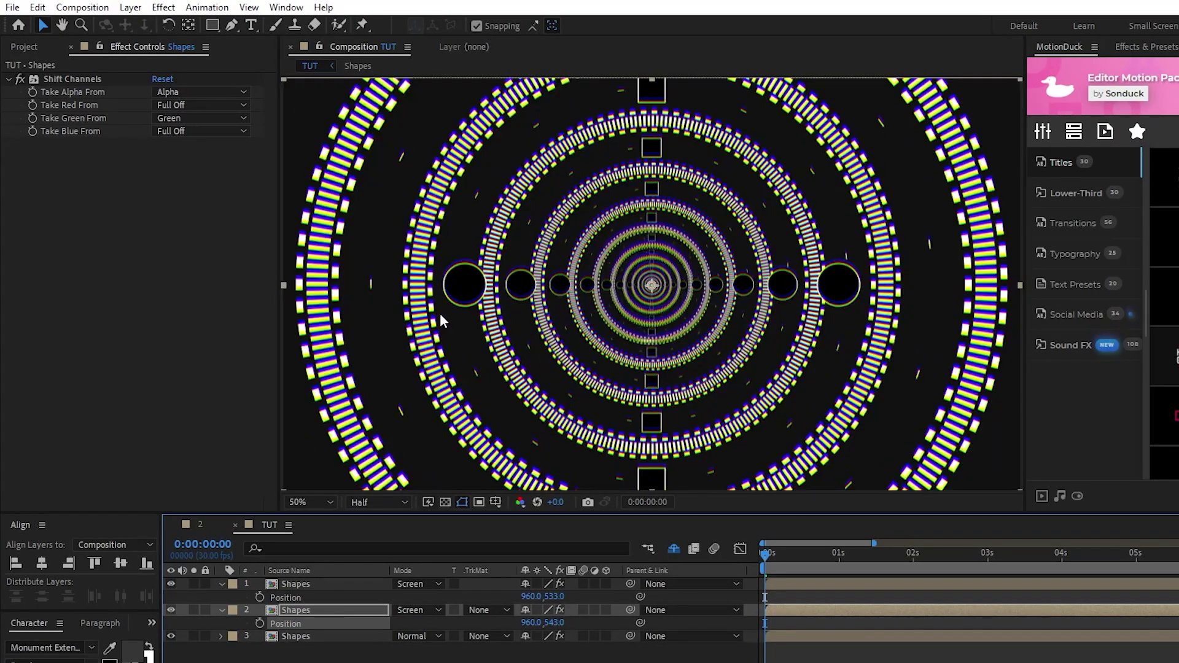
Collapse the Shapes layers and add a new adjustment layer on top
{"action": "left_click", "coordinate": [491, 402]}
{"action": "left_click", "coordinate": [221, 609]}
{"action": "left_click", "coordinate": [221, 584]}
{"action": "left_click", "coordinate": [130, 7]}
{"action": "mouse_move", "coordinate": [151, 25]}
{"action": "left_click", "coordinate": [434, 125]}
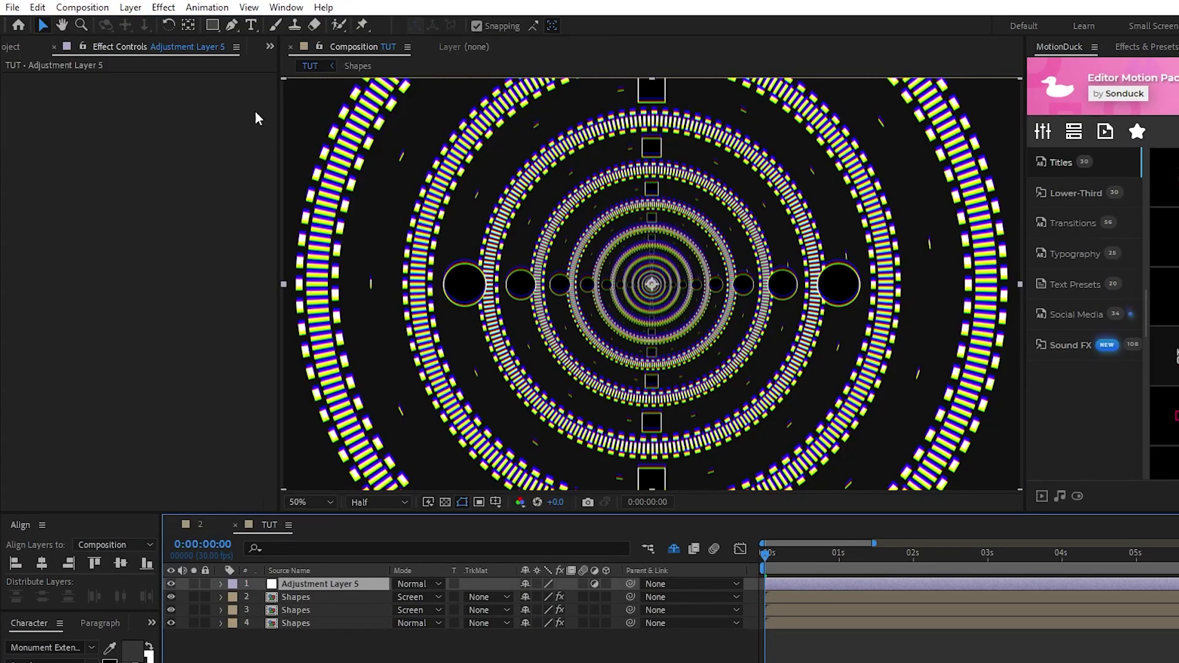
Add the CC Lens and Noise effects to the adjustment layer
{"action": "left_click", "coordinate": [164, 8]}
{"action": "mouse_move", "coordinate": [310, 204]}
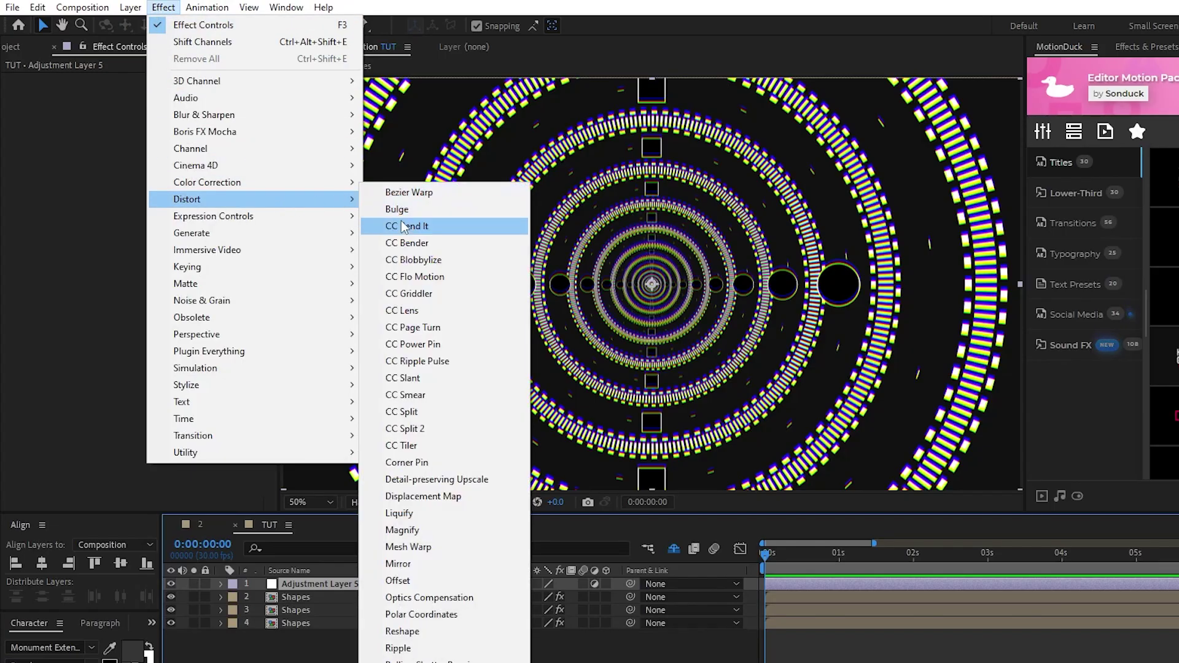
{"action": "left_click", "coordinate": [402, 310]}
{"action": "left_click", "coordinate": [164, 7]}
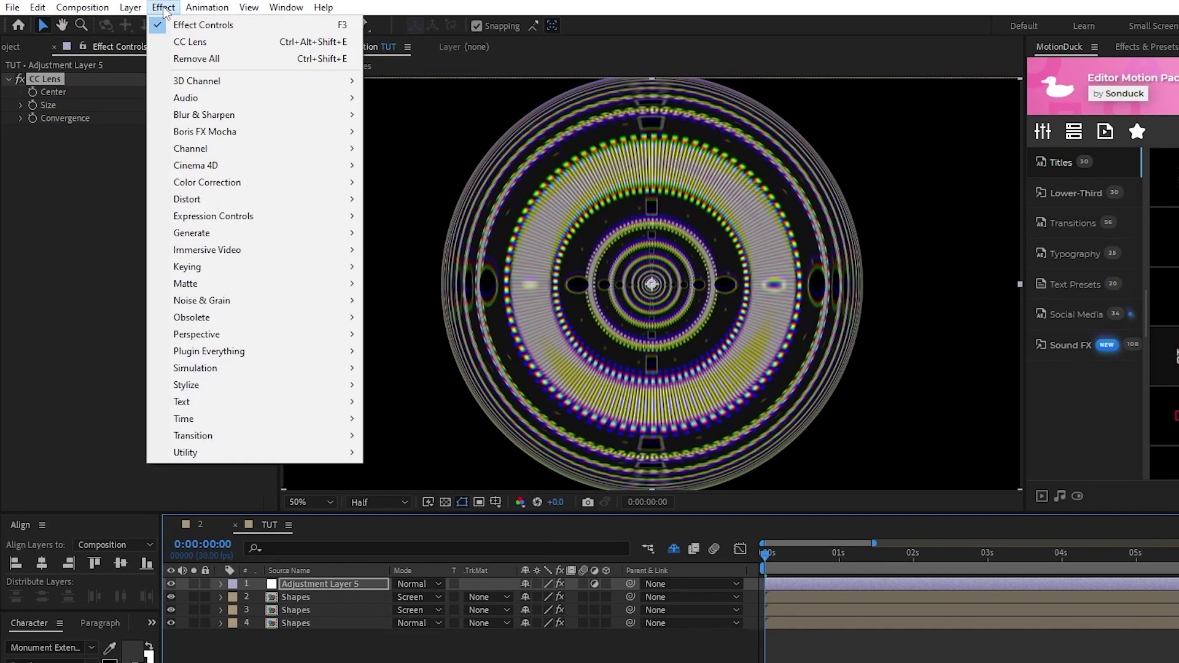
{"action": "mouse_move", "coordinate": [307, 300]}
{"action": "left_click", "coordinate": [457, 401]}
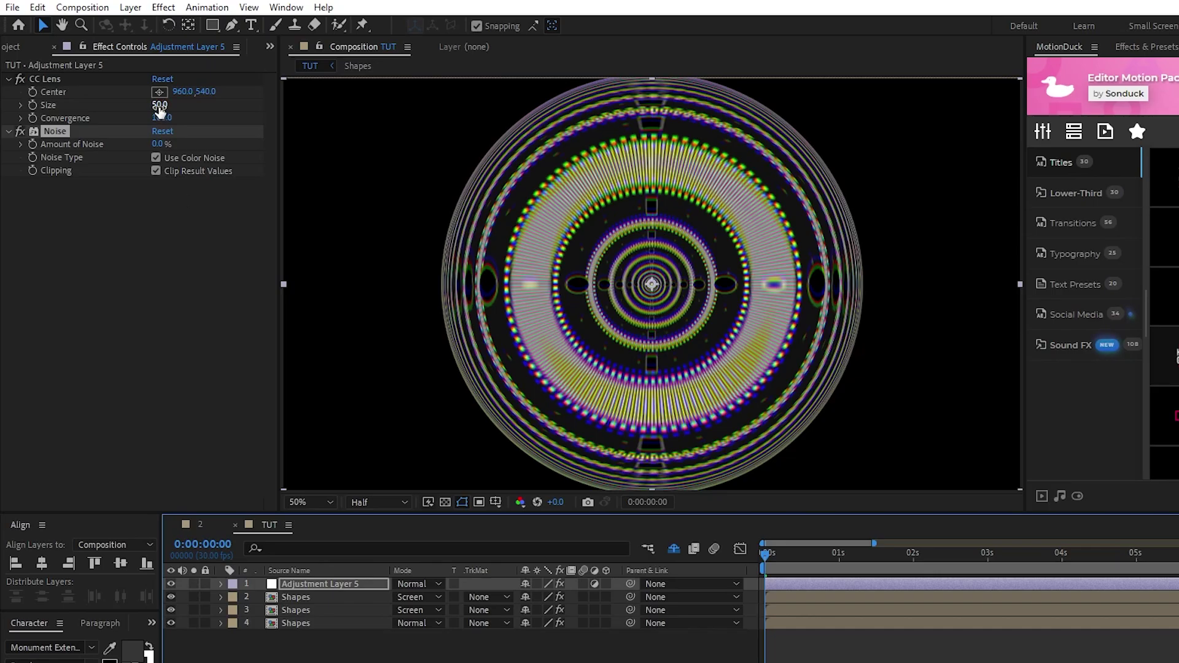
Set CC Lens size to 131 and Noise amount to 25% with Use Color Noise off
{"action": "left_click_drag", "start_coordinate": [159, 109], "coordinate": [210, 111]}
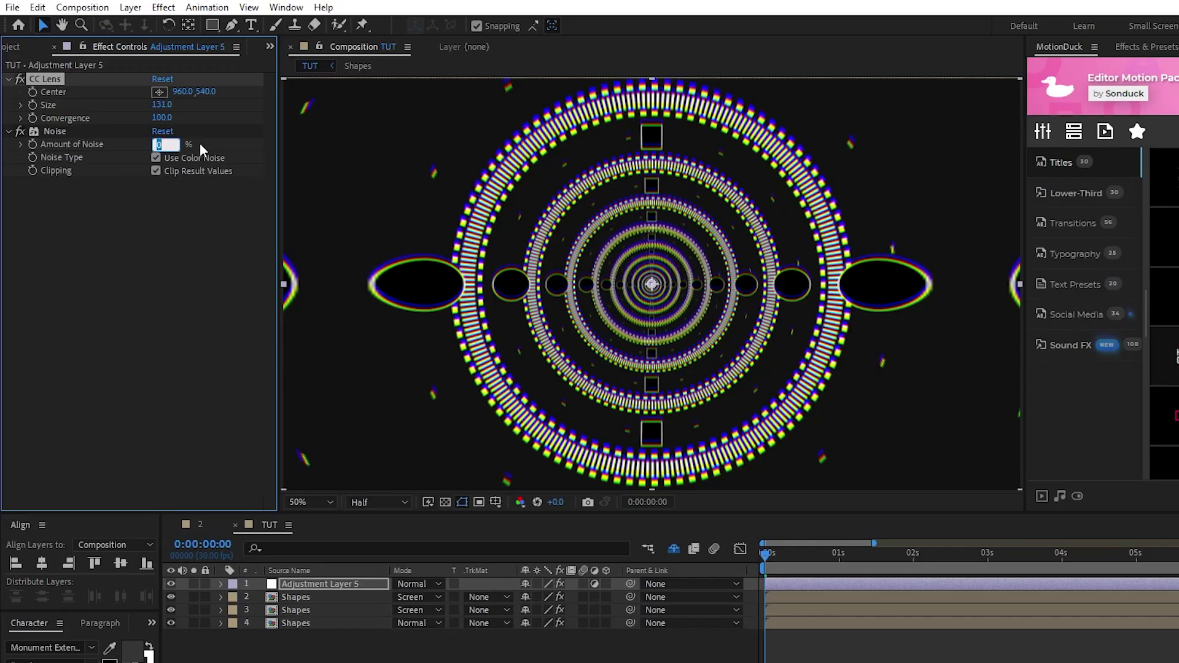
{"action": "type", "text": "25"}
{"action": "key", "text": "Return"}
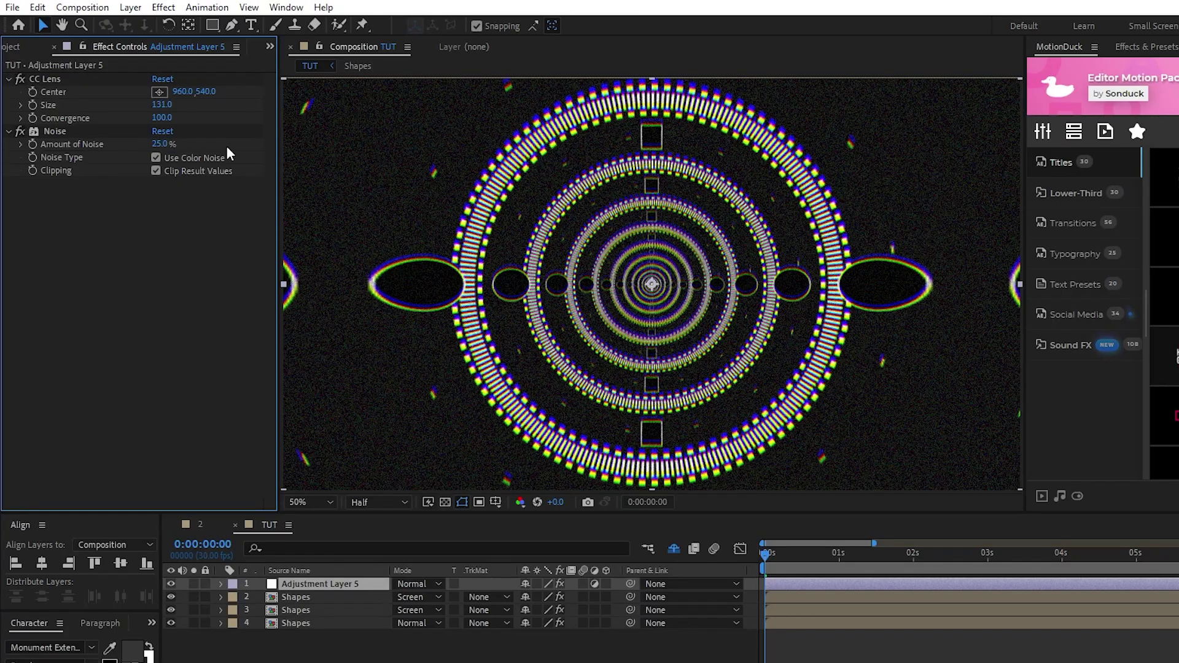
{"action": "left_click", "coordinate": [156, 157]}
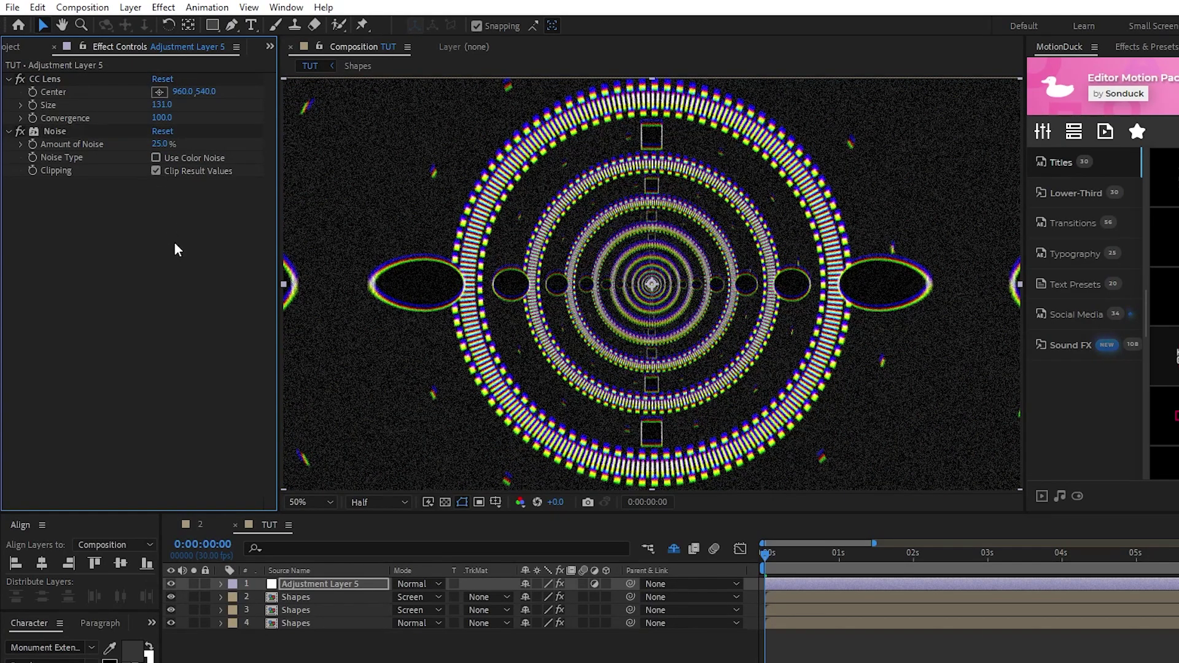